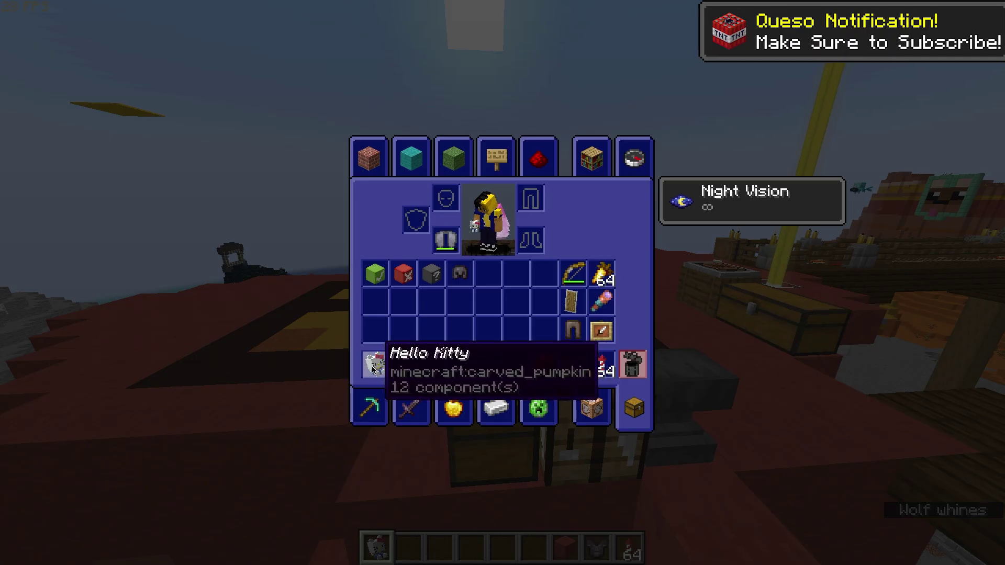
{"action": "key", "text": "e"}
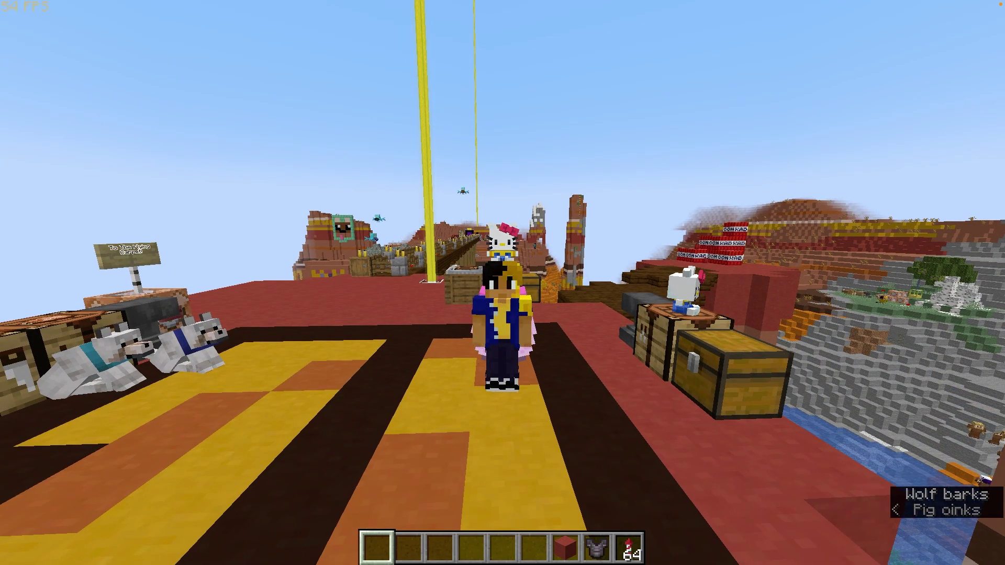
{"action": "key", "text": "shift"}
{"action": "key", "text": "w"}
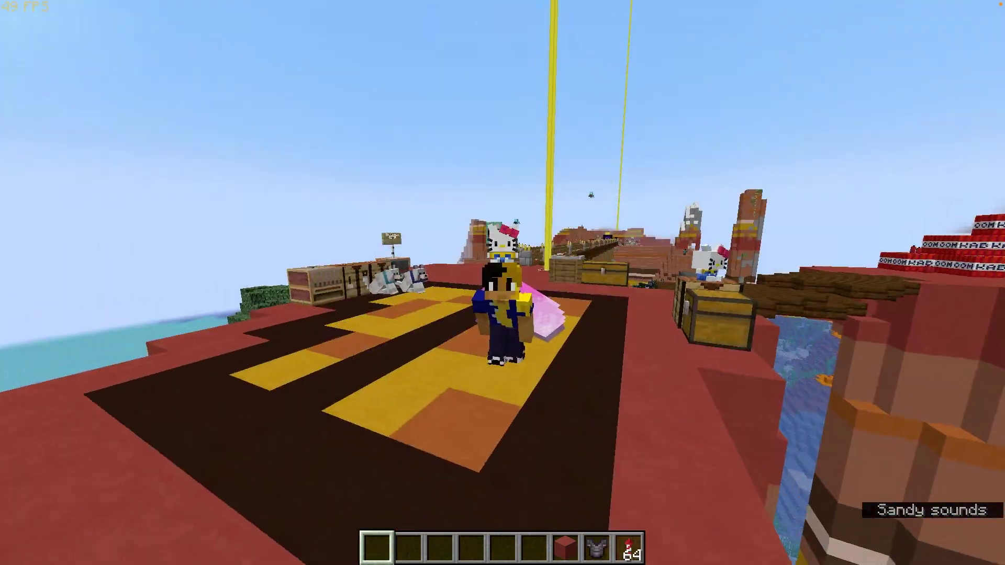
{"action": "key", "text": "w"}
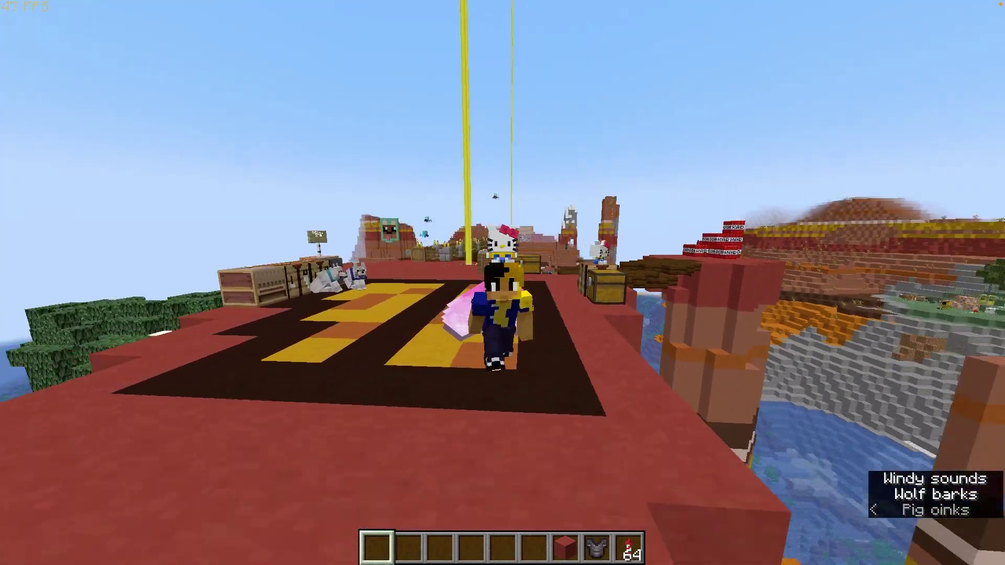
{"action": "key", "text": "c"}
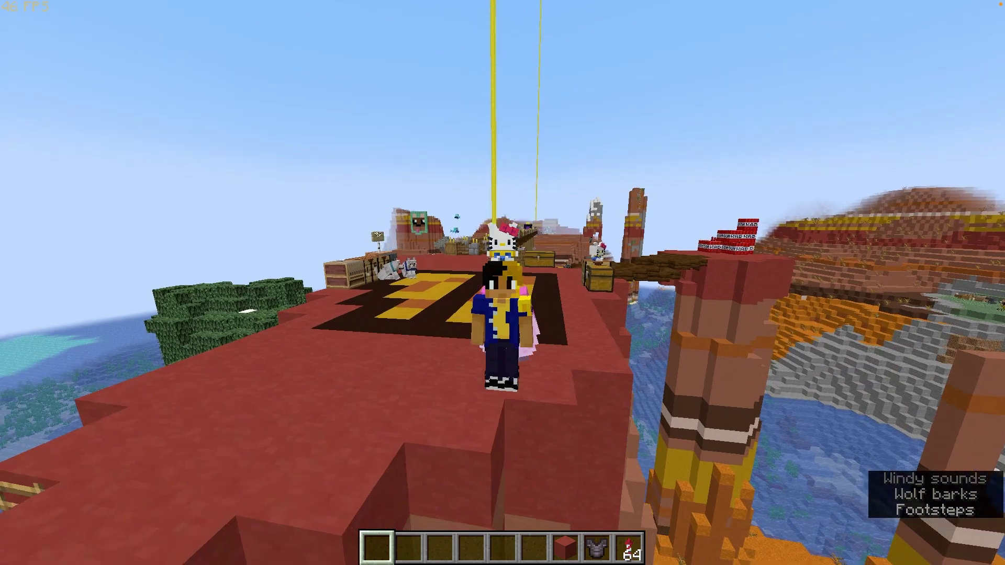
{"action": "key", "text": "s"}
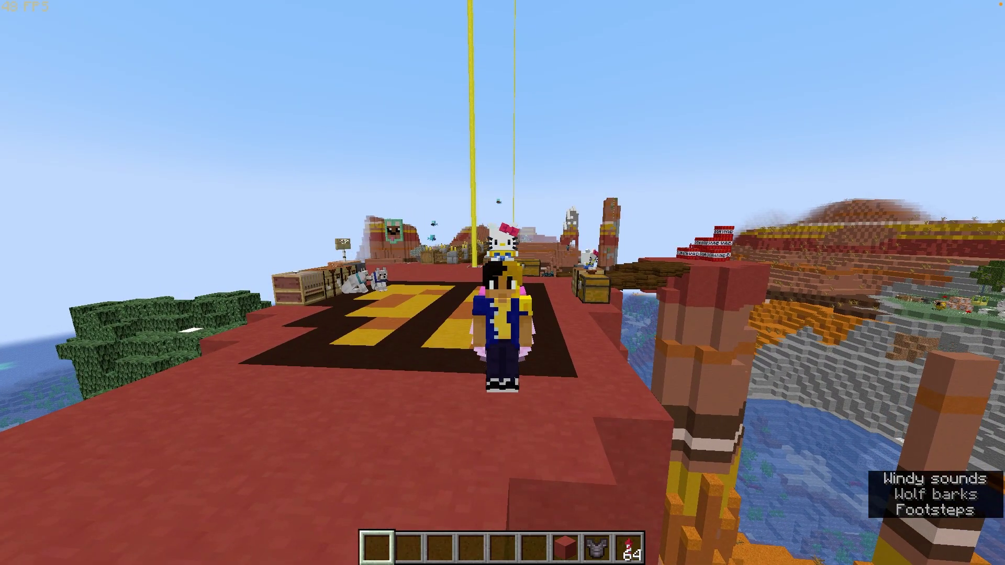
{"action": "key", "text": "c"}
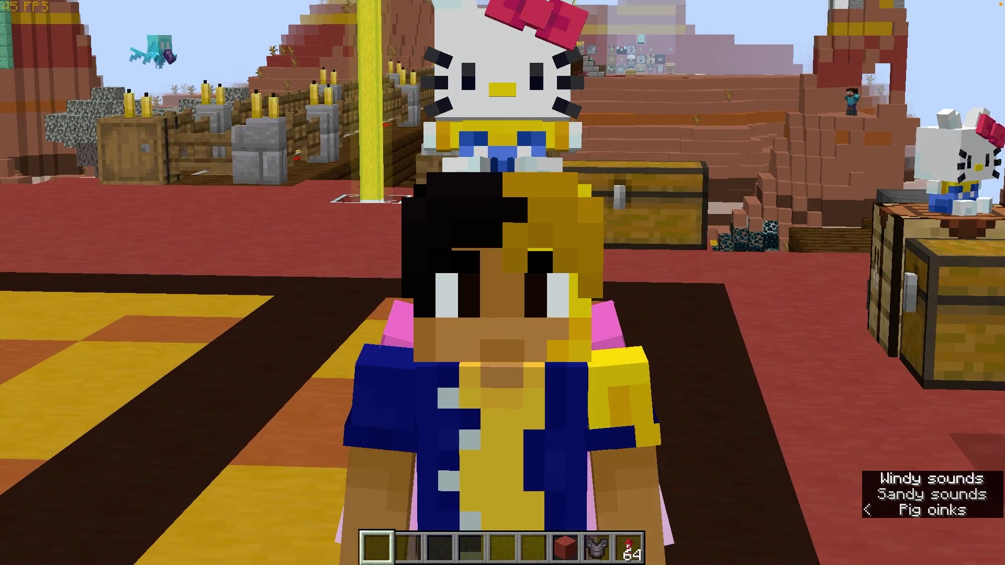
{"action": "scroll", "coordinate": [503, 283], "scroll_direction": "up", "scroll_amount": 3}
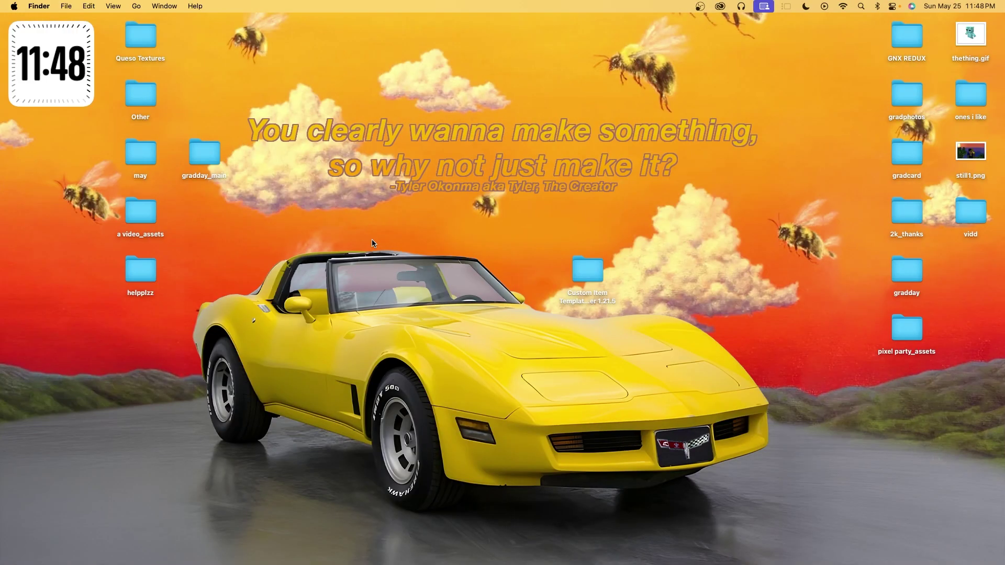
Open the Custom Item Template folder from the desktop and look inside its assets folder.
{"action": "left_click", "coordinate": [587, 266]}
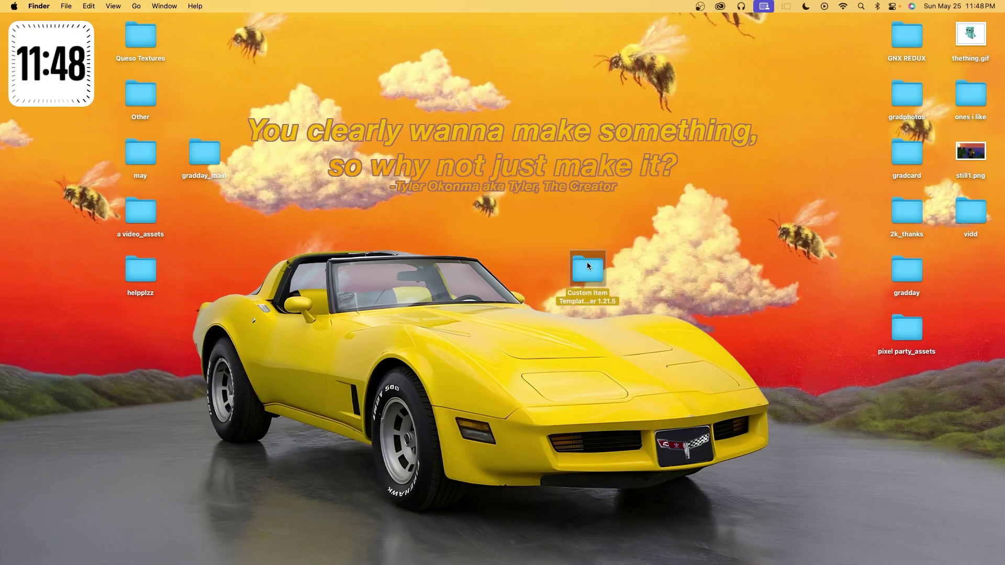
{"action": "double_click", "coordinate": [590, 269]}
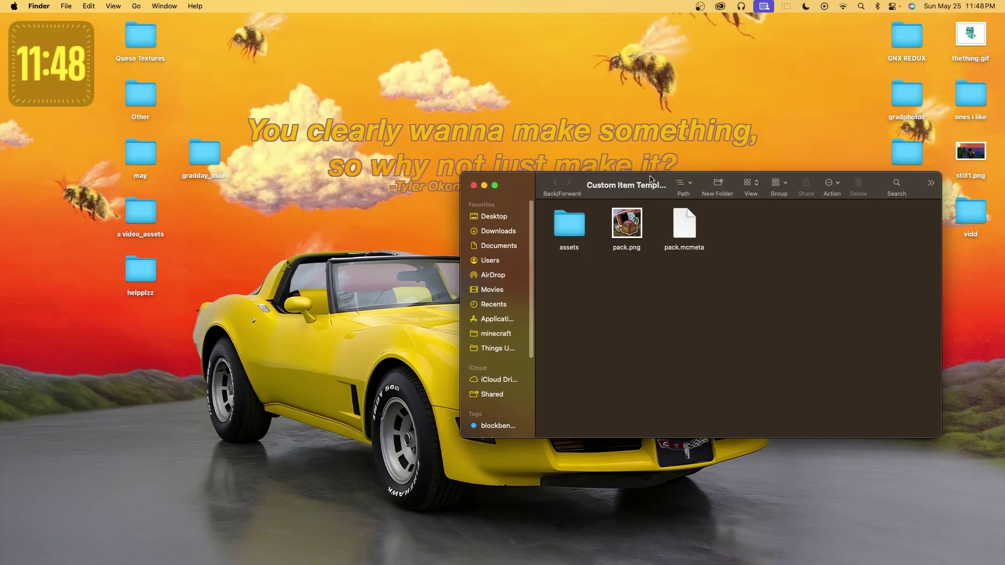
{"action": "left_click_drag", "start_coordinate": [651, 180], "coordinate": [313, 28]}
{"action": "left_click_drag", "start_coordinate": [600, 291], "coordinate": [546, 303]}
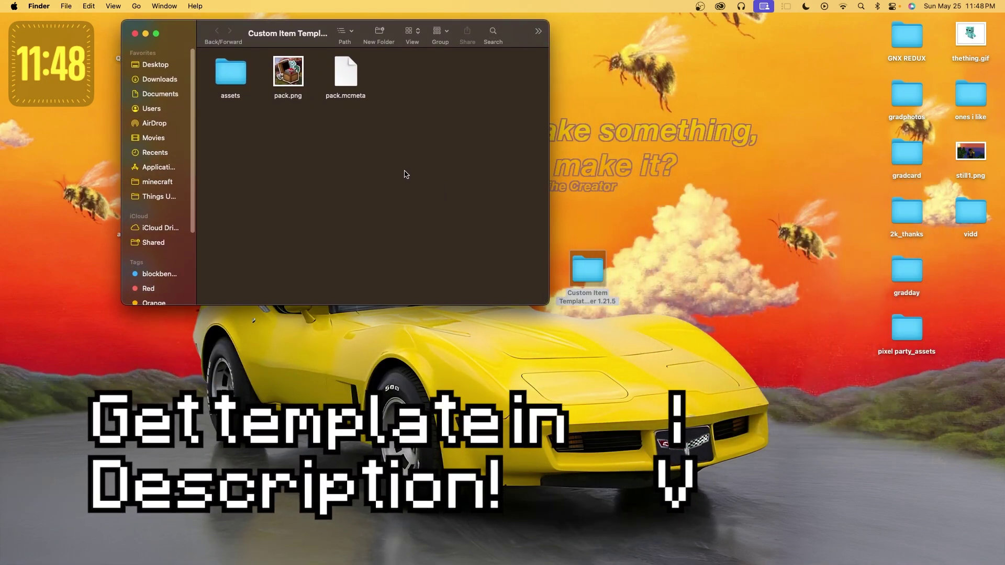
{"action": "double_click", "coordinate": [226, 71]}
{"action": "left_click", "coordinate": [226, 73]}
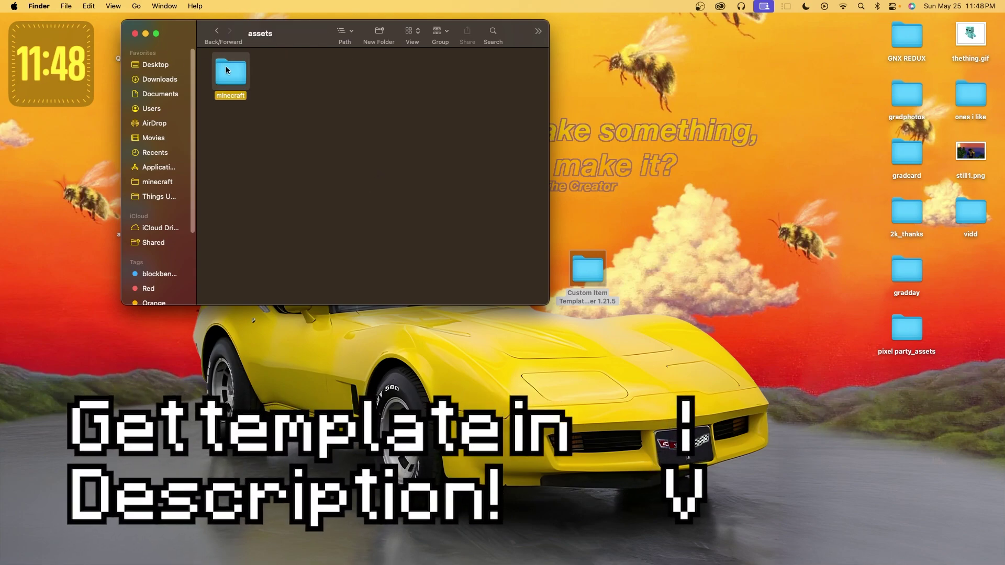
{"action": "left_click", "coordinate": [216, 32]}
Open pack.mcmeta in the text editor, review its pack_format and description lines, and close it without editing.
{"action": "double_click", "coordinate": [345, 73]}
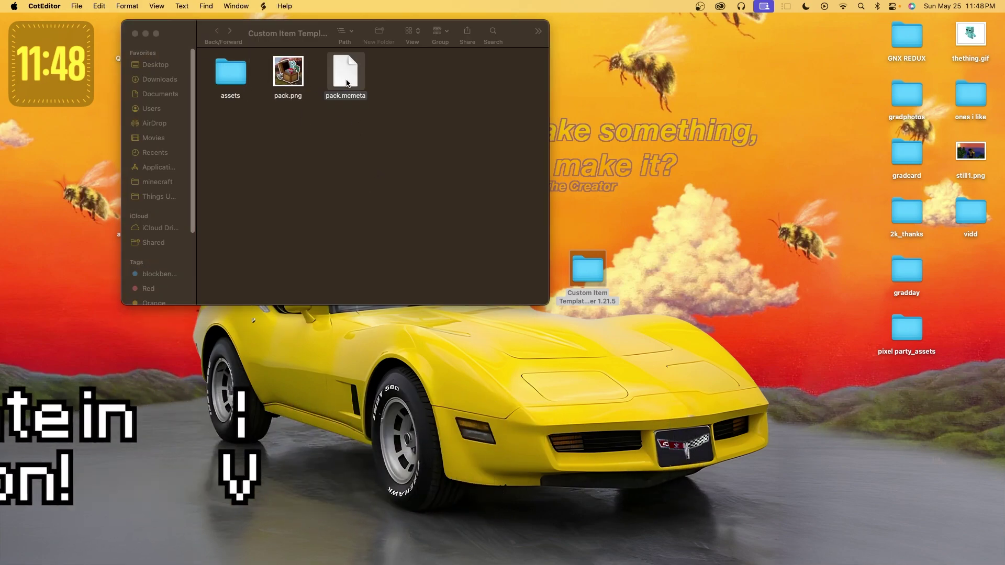
{"action": "left_click_drag", "start_coordinate": [637, 150], "coordinate": [249, 142]}
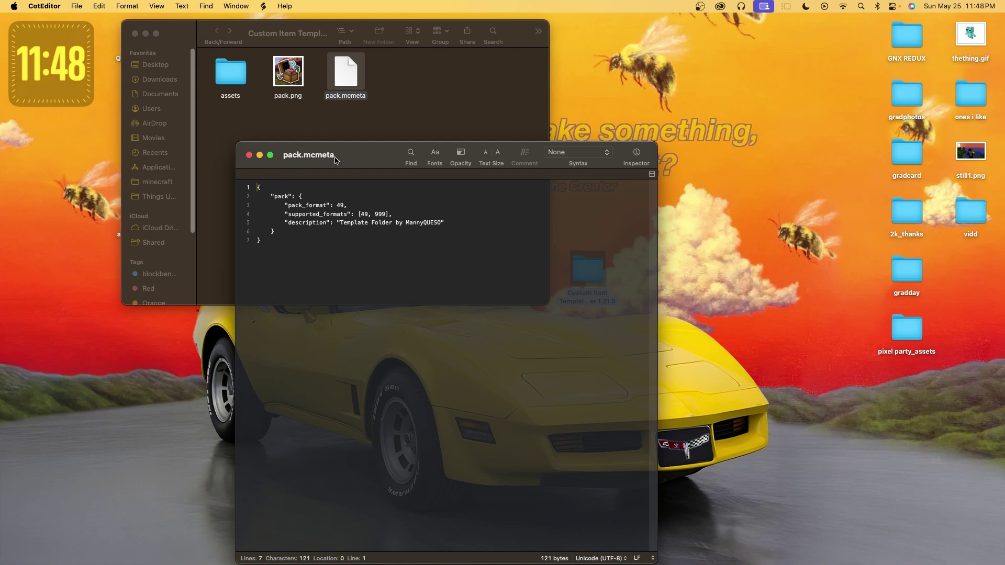
{"action": "left_click_drag", "start_coordinate": [335, 160], "coordinate": [313, 150]}
{"action": "left_click_drag", "start_coordinate": [634, 551], "coordinate": [517, 290]}
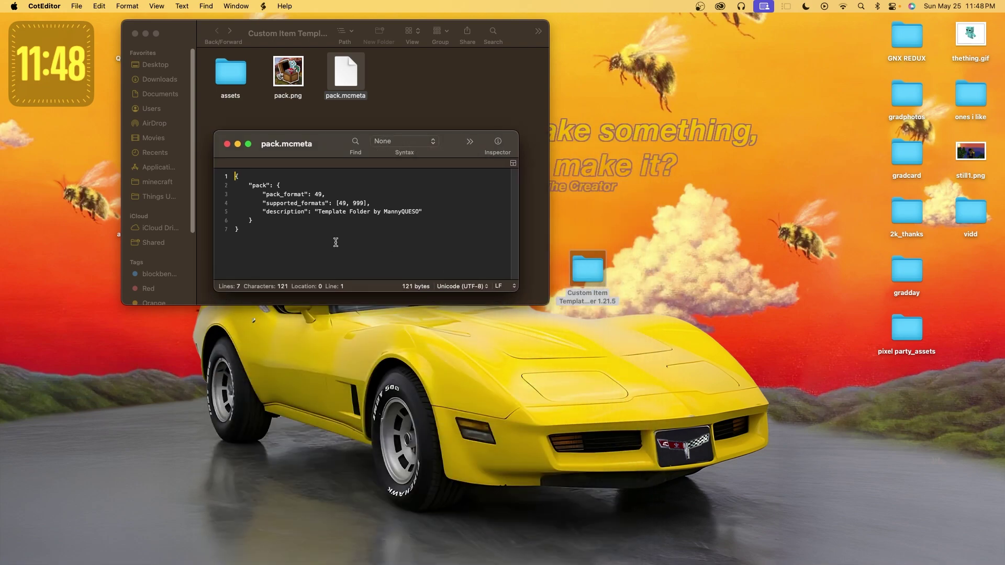
{"action": "left_click_drag", "start_coordinate": [317, 212], "coordinate": [402, 212]}
{"action": "left_click", "coordinate": [402, 212]}
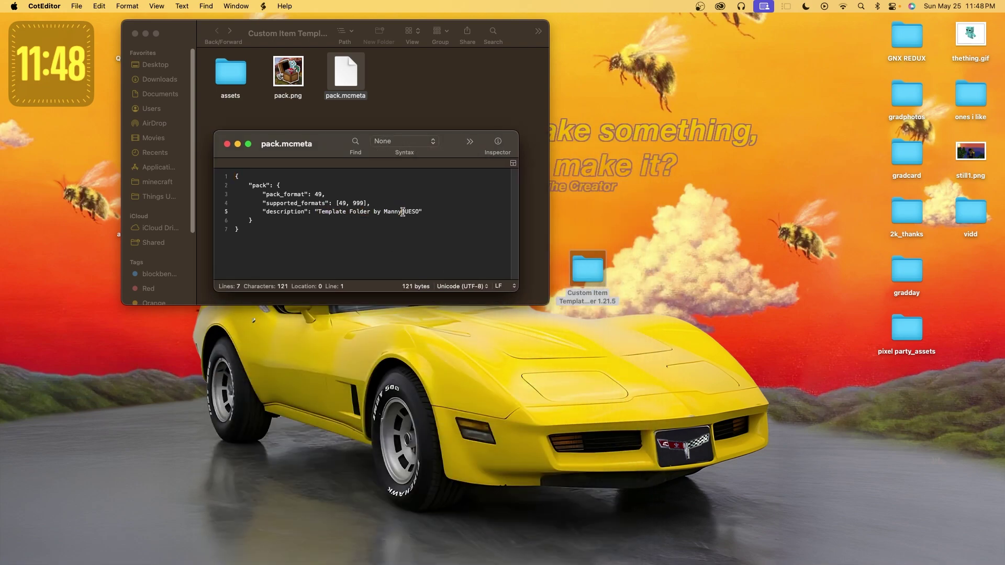
{"action": "left_click_drag", "start_coordinate": [315, 194], "coordinate": [324, 194]}
{"action": "left_click", "coordinate": [316, 195]}
{"action": "left_click", "coordinate": [227, 144]}
{"action": "left_click", "coordinate": [313, 184]}
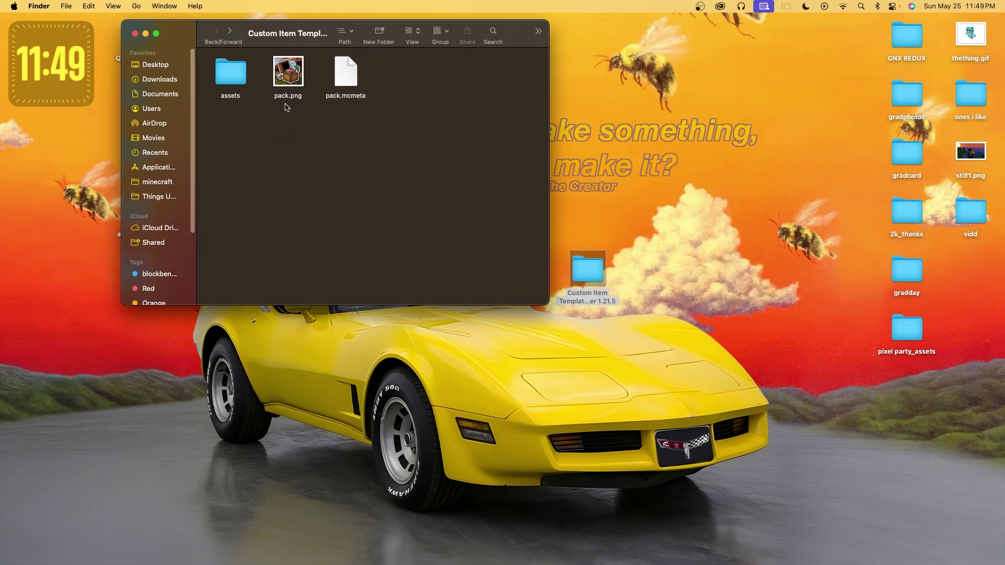
Switch to Blockbench and create a new Java Block/Item model with the file name tux_hat.
{"action": "left_click_drag", "start_coordinate": [271, 132], "coordinate": [305, 137]}
{"action": "left_click_drag", "start_coordinate": [318, 30], "coordinate": [344, 70]}
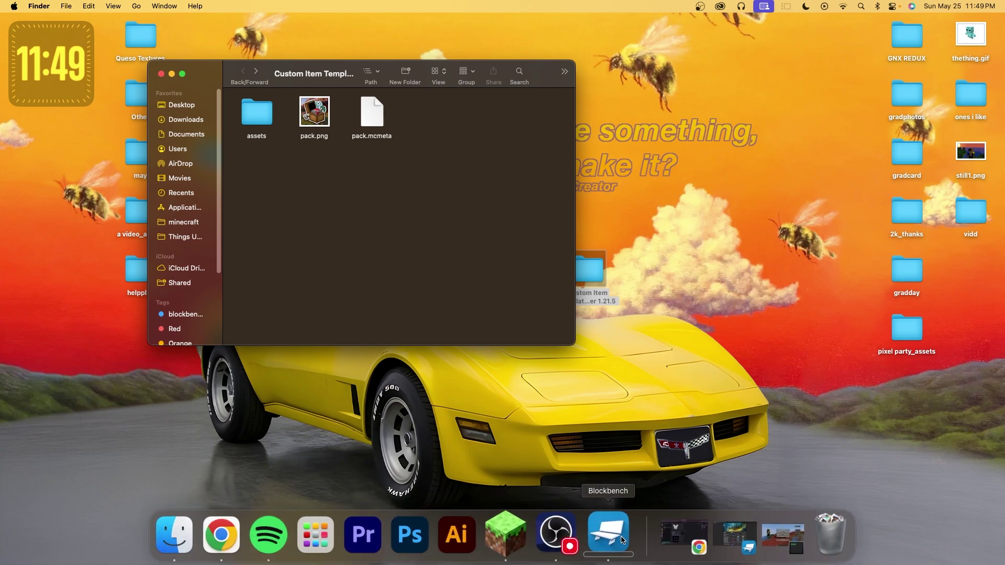
{"action": "left_click", "coordinate": [601, 534]}
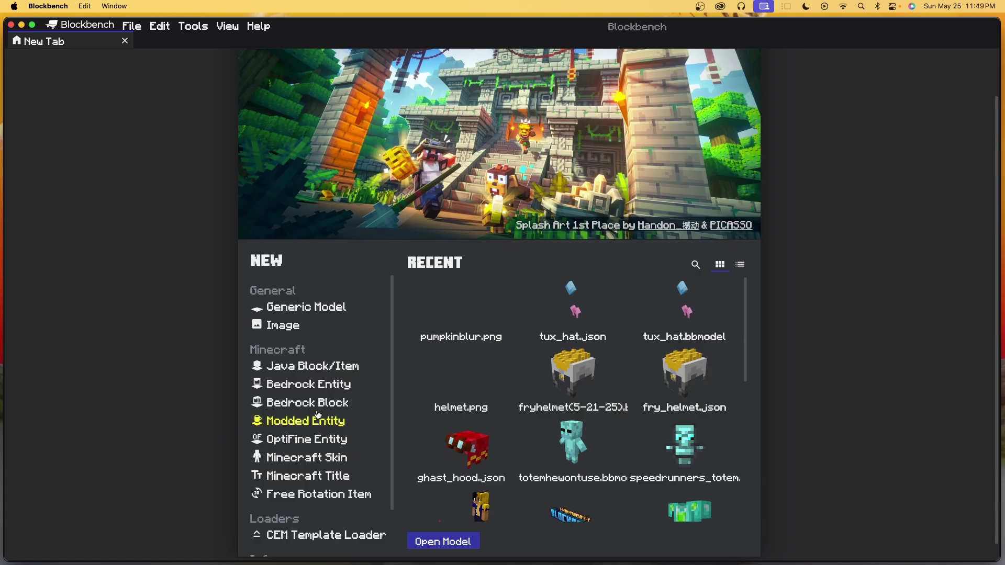
{"action": "left_click", "coordinate": [257, 367]}
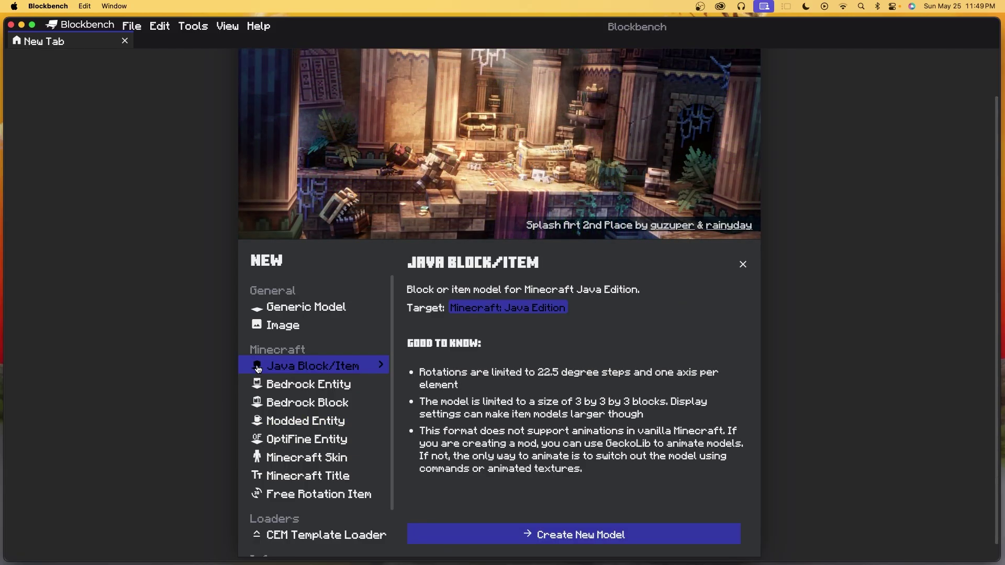
{"action": "left_click", "coordinate": [539, 534]}
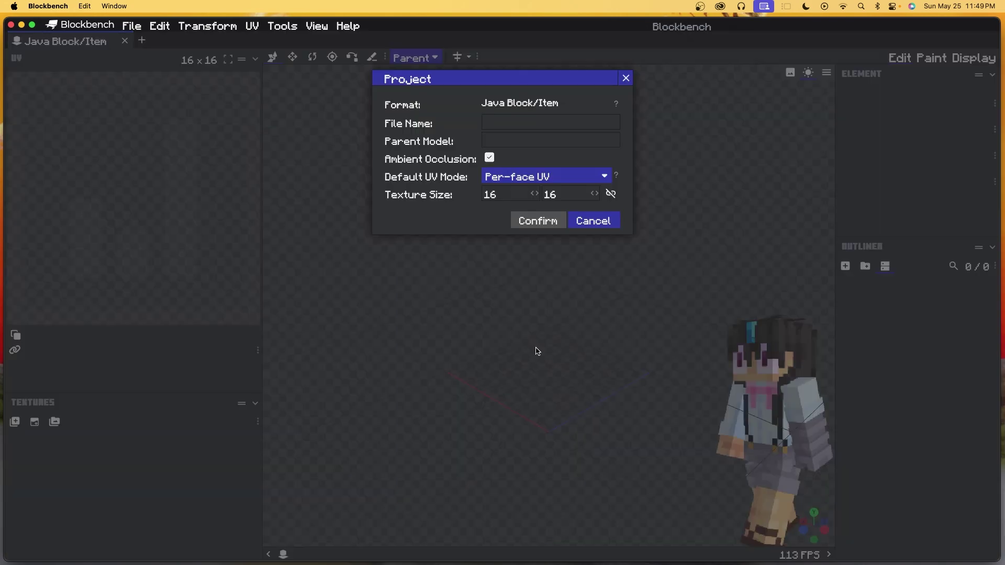
{"action": "type", "text": "tux_hat"}
{"action": "left_click_drag", "start_coordinate": [485, 125], "coordinate": [520, 125]}
{"action": "left_click", "coordinate": [521, 125]}
{"action": "left_click", "coordinate": [546, 227]}
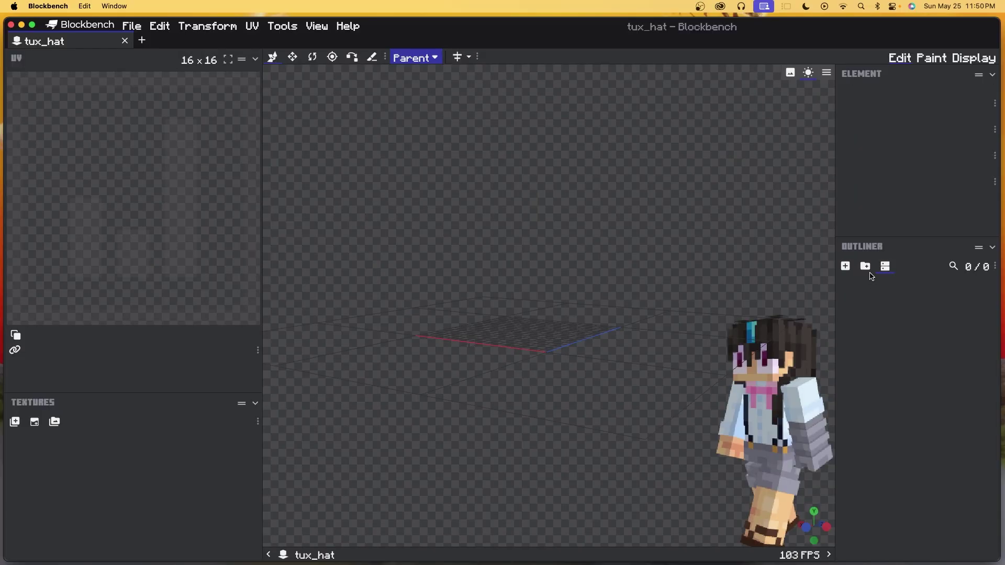
Add a group to the model and rename it temp.
{"action": "left_click", "coordinate": [868, 270]}
{"action": "double_click", "coordinate": [873, 283]}
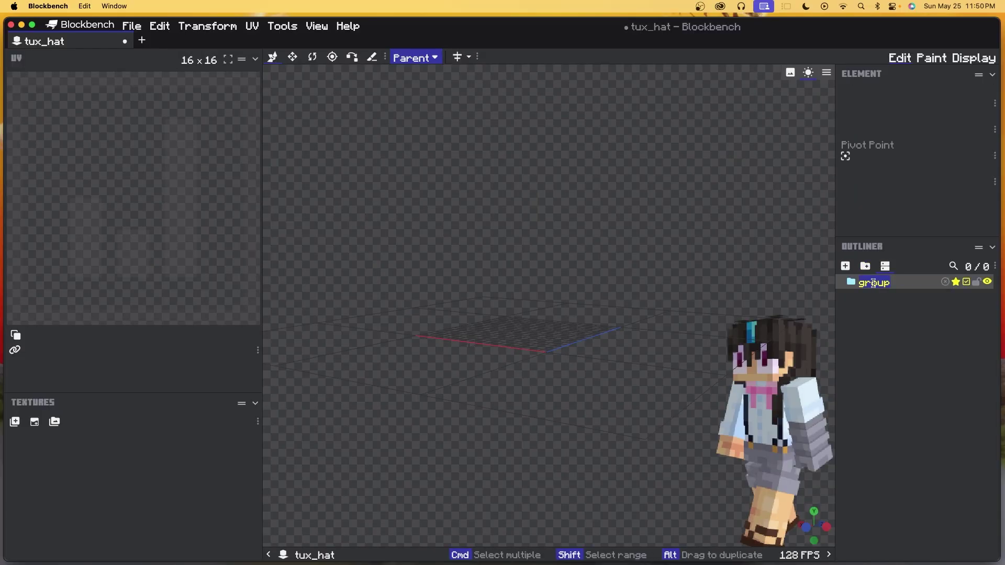
{"action": "type", "text": "temp"}
{"action": "key", "text": "Return"}
Add a cube inside the temp group and resize it to 9 × 9 × 9.
{"action": "left_click", "coordinate": [845, 265]}
{"action": "left_click_drag", "start_coordinate": [573, 299], "coordinate": [598, 306]}
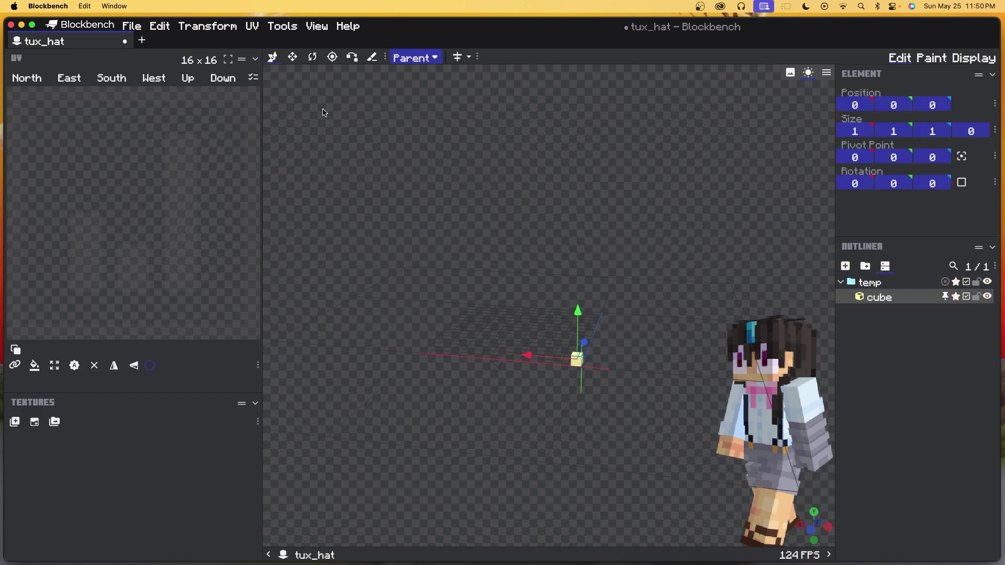
{"action": "left_click", "coordinate": [286, 60]}
{"action": "scroll", "coordinate": [575, 421], "scroll_direction": "up", "scroll_amount": 5}
{"action": "left_click_drag", "start_coordinate": [535, 380], "coordinate": [437, 381]}
{"action": "left_click_drag", "start_coordinate": [665, 340], "coordinate": [557, 342]}
{"action": "left_click_drag", "start_coordinate": [504, 349], "coordinate": [585, 331]}
{"action": "left_click_drag", "start_coordinate": [503, 305], "coordinate": [514, 200]}
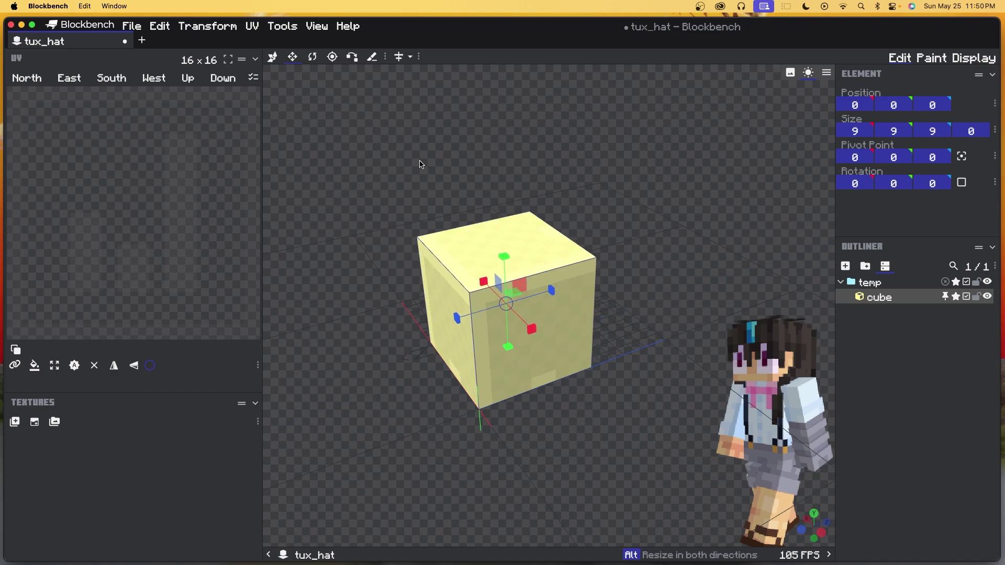
Move the temp group's cube to position 3, 0, 4 and deselect it.
{"action": "left_click_drag", "start_coordinate": [419, 161], "coordinate": [458, 128]}
{"action": "left_click", "coordinate": [272, 58]}
{"action": "left_click_drag", "start_coordinate": [403, 222], "coordinate": [453, 249]}
{"action": "left_click_drag", "start_coordinate": [502, 309], "coordinate": [480, 310]}
{"action": "left_click_drag", "start_coordinate": [661, 321], "coordinate": [589, 305]}
{"action": "left_click_drag", "start_coordinate": [523, 286], "coordinate": [552, 271]}
{"action": "left_click", "coordinate": [864, 355]}
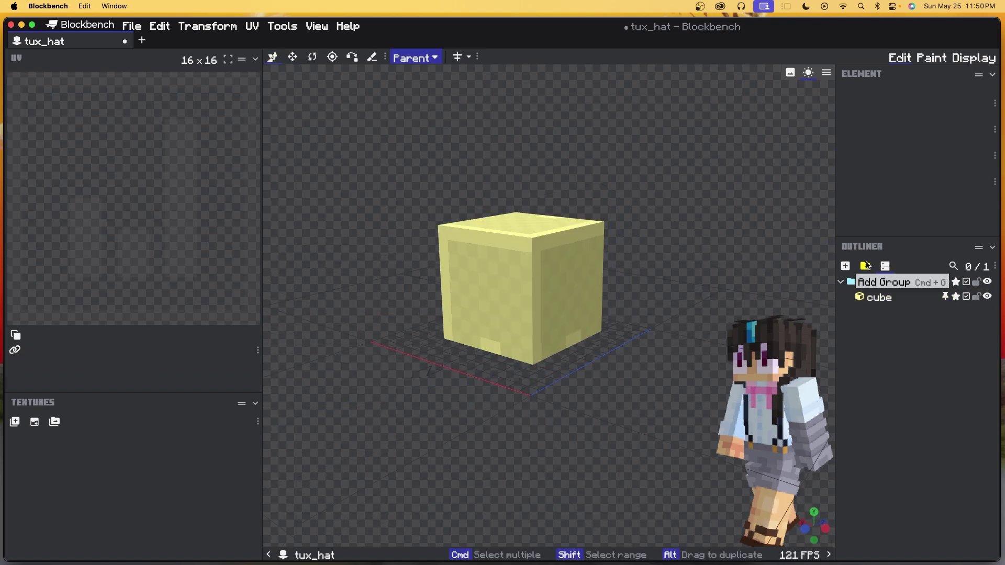
Add a second group outside the temp group and lock the temp group.
{"action": "left_click", "coordinate": [866, 267]}
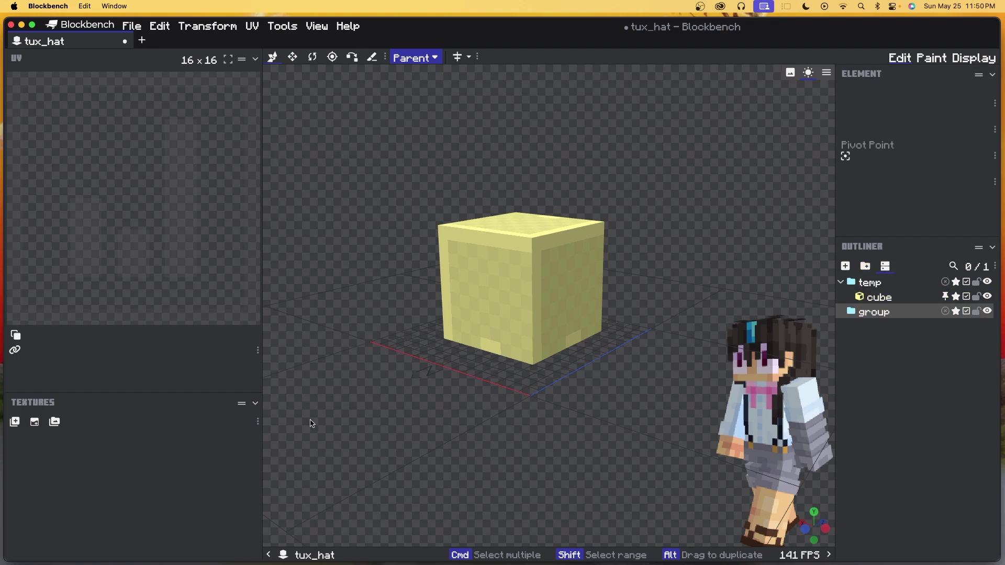
{"action": "mouse_move", "coordinate": [567, 415]}
{"action": "left_mouse_down"}
{"action": "mouse_move", "coordinate": [541, 375]}
{"action": "mouse_move", "coordinate": [529, 390]}
{"action": "mouse_move", "coordinate": [572, 404]}
{"action": "left_mouse_up"}
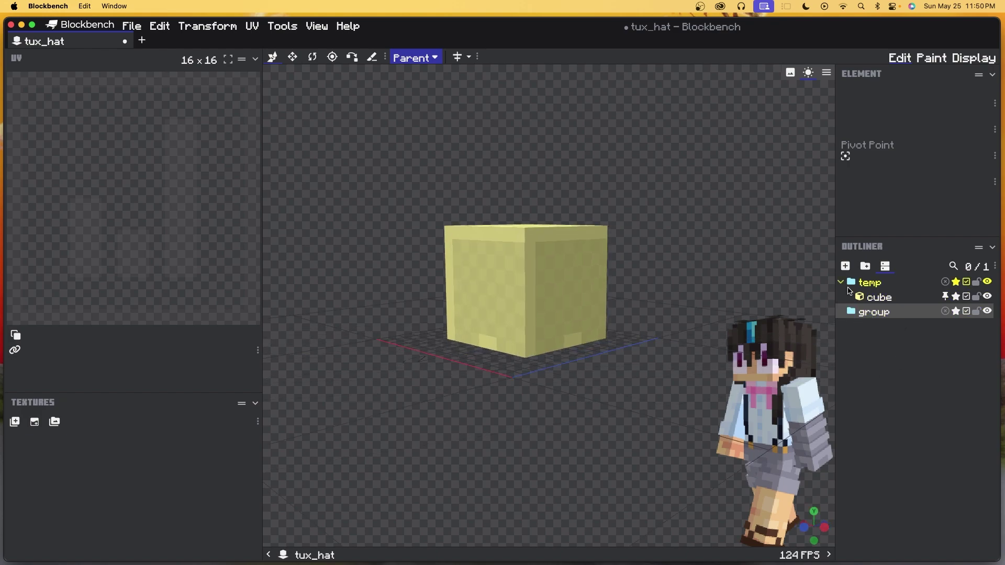
{"action": "left_click", "coordinate": [870, 283]}
{"action": "left_click", "coordinate": [977, 283]}
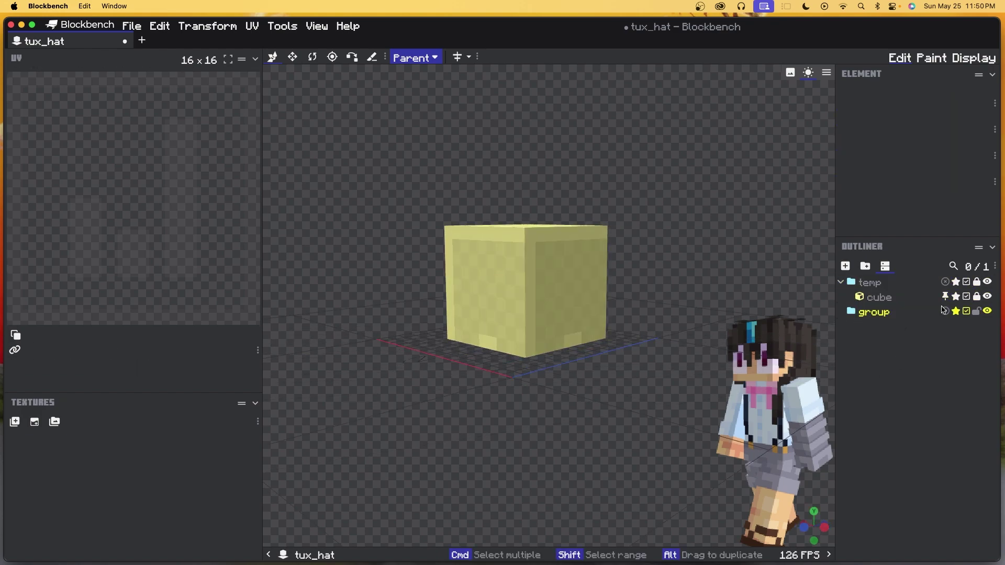
{"action": "left_click_drag", "start_coordinate": [523, 348], "coordinate": [468, 463]}
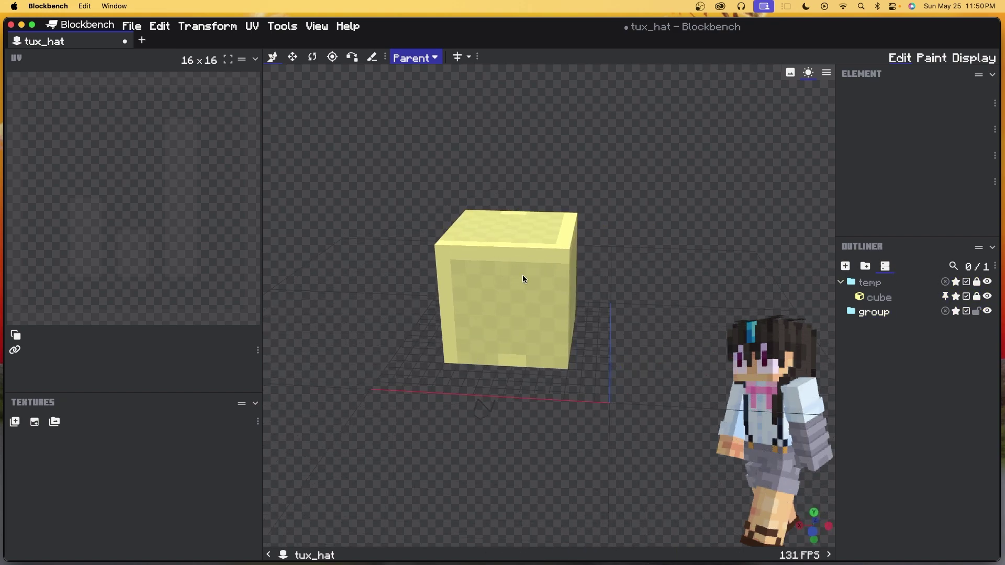
Add a cube in the second group, size it 2 × 2 × 1 and place it at position 7, 7, 3.
{"action": "left_click", "coordinate": [876, 312]}
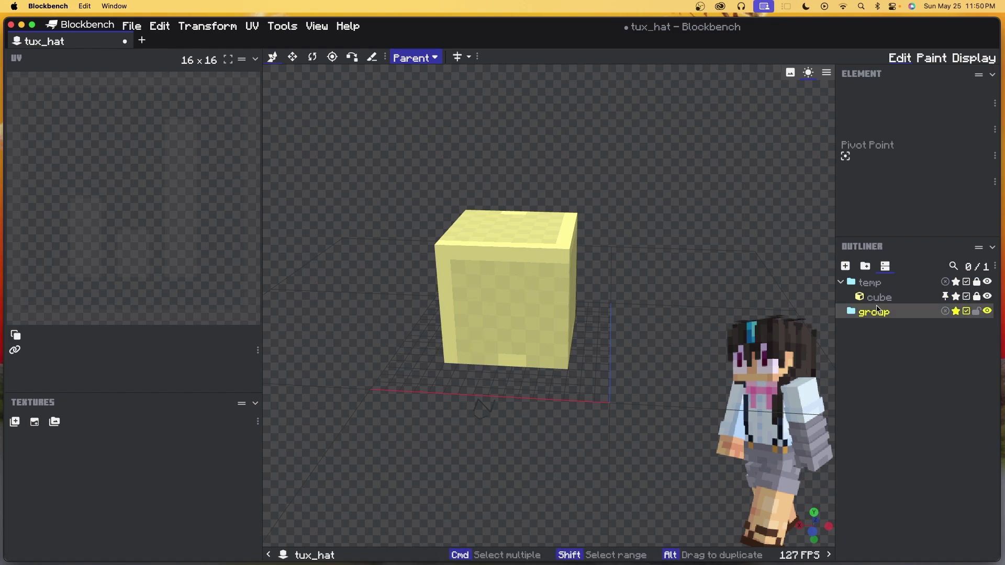
{"action": "left_click_drag", "start_coordinate": [666, 327], "coordinate": [636, 358]}
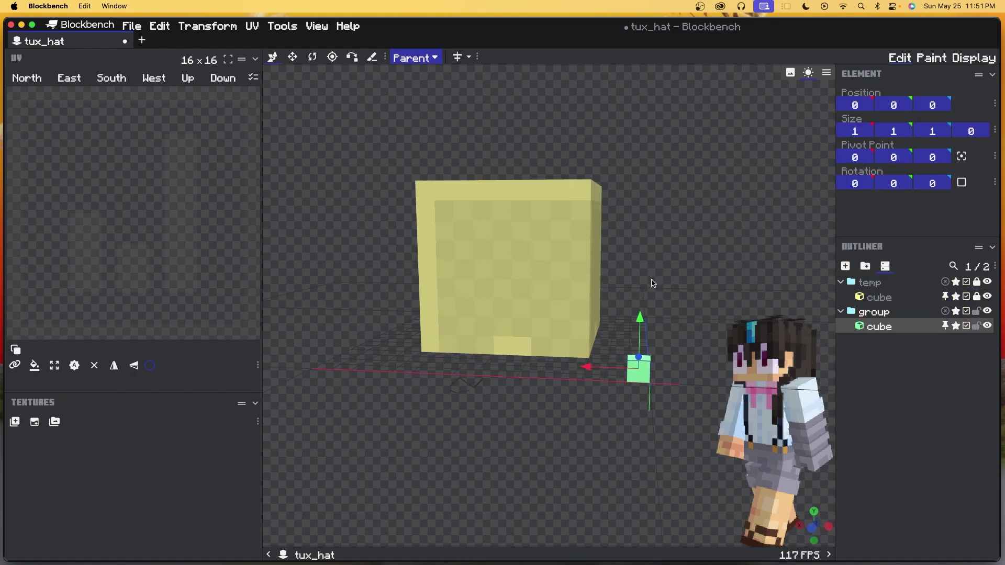
{"action": "left_click", "coordinate": [295, 60]}
{"action": "left_click", "coordinate": [273, 58]}
{"action": "left_click_drag", "start_coordinate": [580, 367], "coordinate": [432, 363]}
{"action": "left_click_drag", "start_coordinate": [508, 359], "coordinate": [432, 344]}
{"action": "key", "text": "s"}
{"action": "left_click_drag", "start_coordinate": [478, 308], "coordinate": [551, 161]}
{"action": "left_click", "coordinate": [272, 57]}
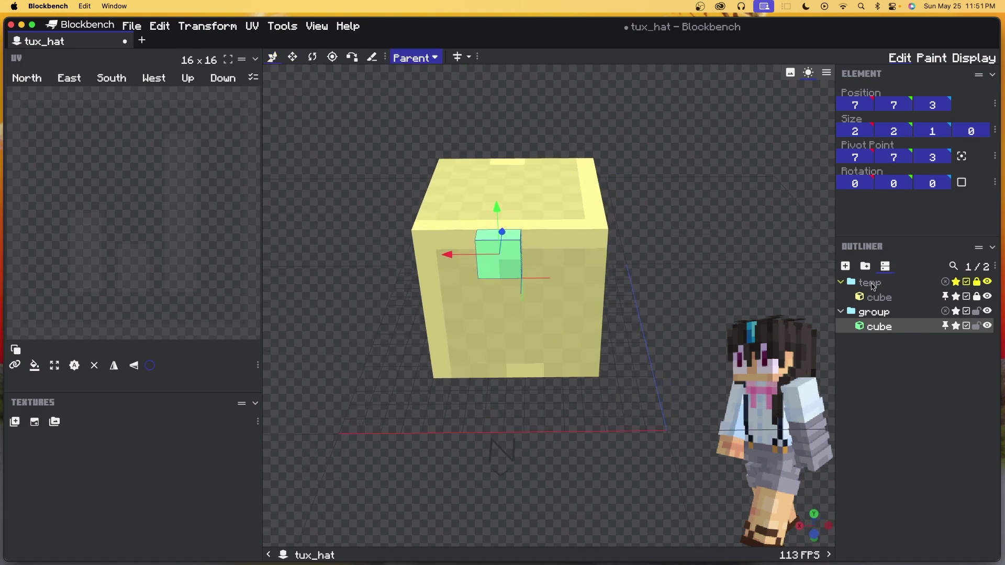
Unlock the temp group, shrink its large cube slightly, and lock the group again.
{"action": "left_click", "coordinate": [871, 283]}
{"action": "left_click", "coordinate": [293, 56]}
{"action": "left_click_drag", "start_coordinate": [398, 125], "coordinate": [459, 125]}
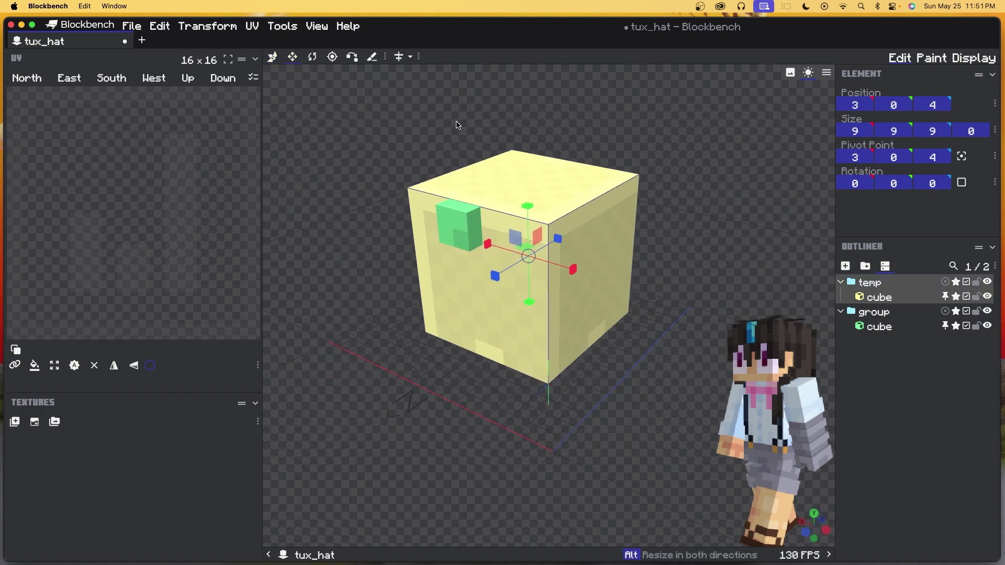
{"action": "left_click_drag", "start_coordinate": [572, 269], "coordinate": [560, 269]}
Centre the pivot of the 2 × 2 × 1 cube and rotate the cube -45° around Z.
{"action": "left_click_drag", "start_coordinate": [633, 195], "coordinate": [753, 198]}
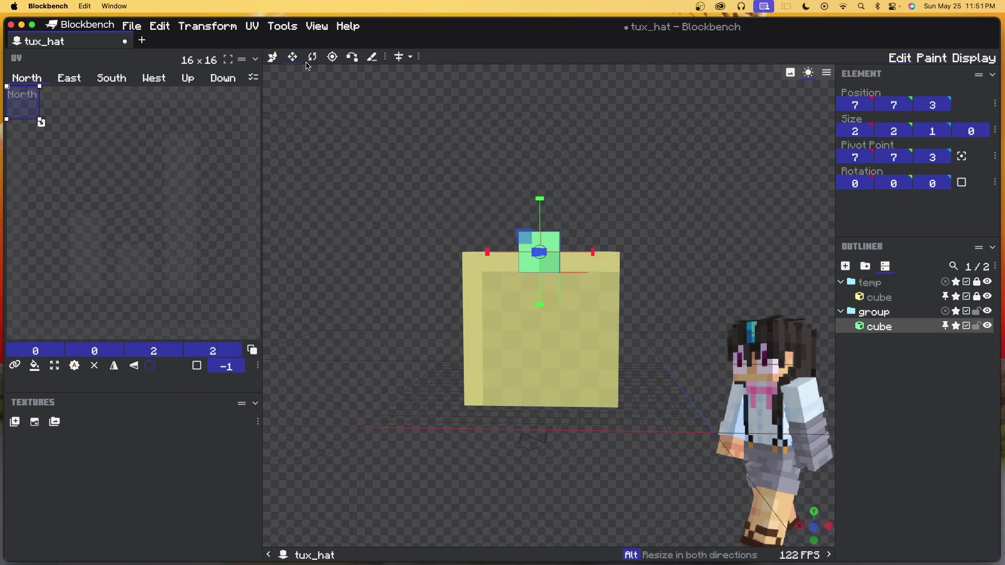
{"action": "left_click", "coordinate": [313, 56]}
{"action": "left_click", "coordinate": [962, 156]}
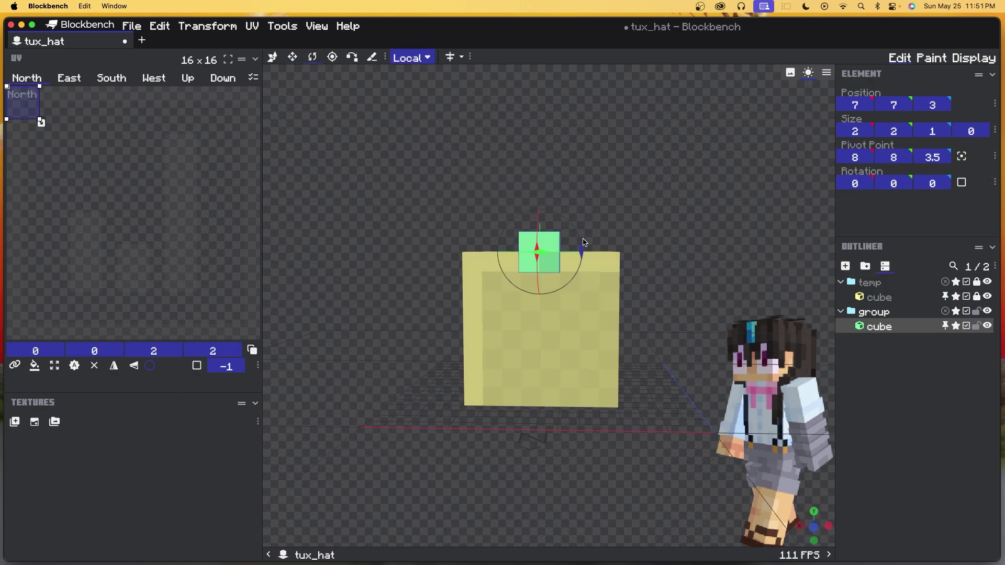
{"action": "left_click_drag", "start_coordinate": [584, 242], "coordinate": [547, 197]}
{"action": "left_click", "coordinate": [288, 61]}
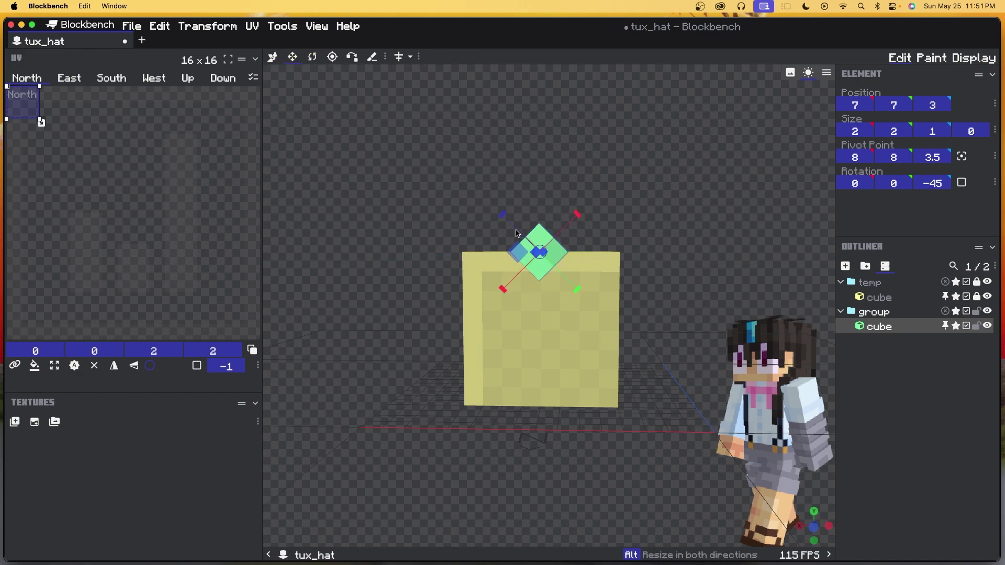
Enlarge the rotated cube evenly around its centre to 3 × 3 × 1 and deselect it.
{"action": "left_click_drag", "start_coordinate": [517, 230], "coordinate": [512, 225]}
{"action": "key", "text": "super+z"}
{"action": "left_click_drag", "start_coordinate": [442, 204], "coordinate": [439, 232]}
{"action": "right_click_drag", "start_coordinate": [463, 242], "coordinate": [497, 260]}
{"action": "left_click_drag", "start_coordinate": [533, 273], "coordinate": [597, 284]}
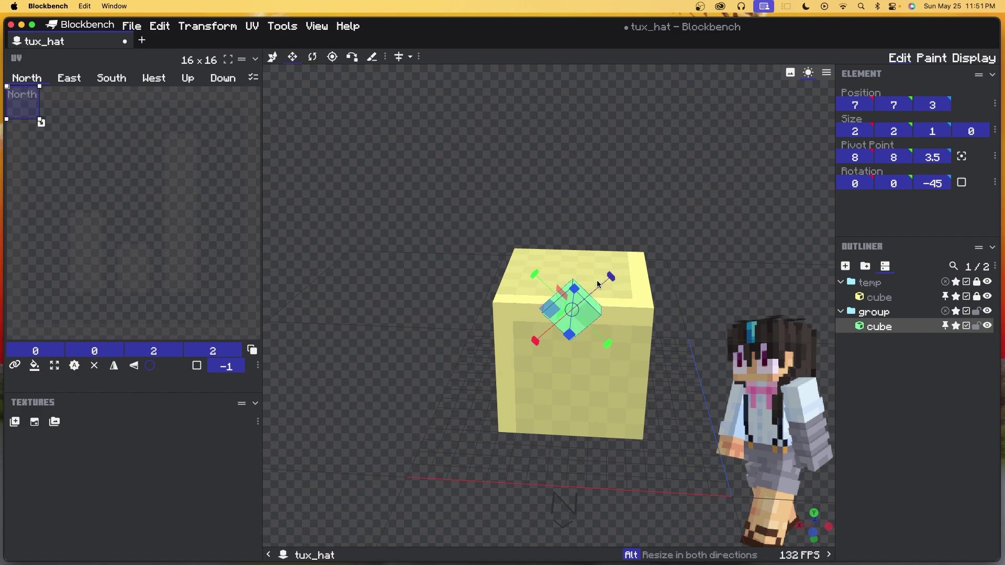
{"action": "left_click_drag", "start_coordinate": [605, 284], "coordinate": [699, 356]}
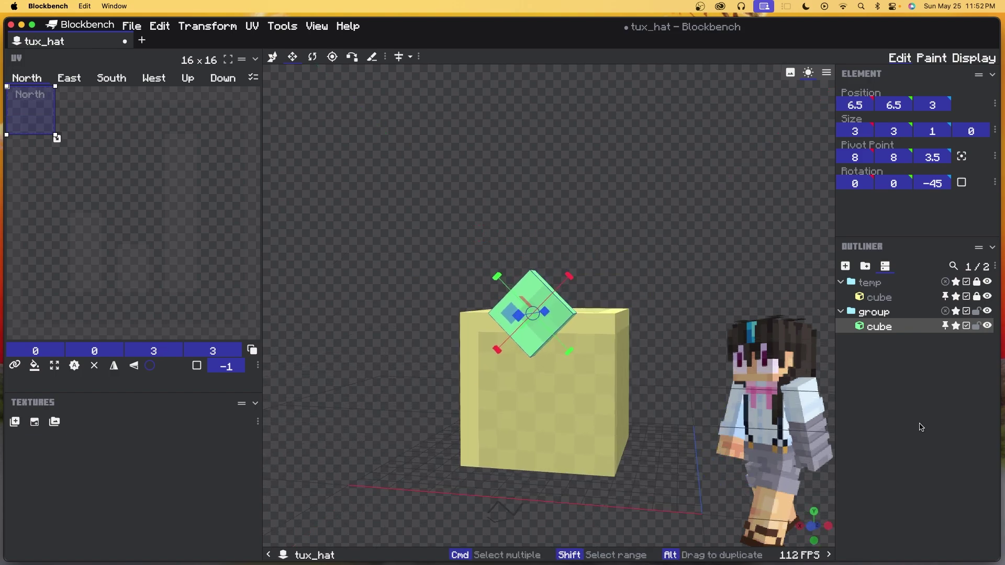
{"action": "left_click", "coordinate": [920, 426]}
Move the rotated diamond cube down to position 6.5, 5.5, 3.
{"action": "left_click_drag", "start_coordinate": [567, 296], "coordinate": [578, 325]}
{"action": "left_click_drag", "start_coordinate": [776, 329], "coordinate": [759, 348]}
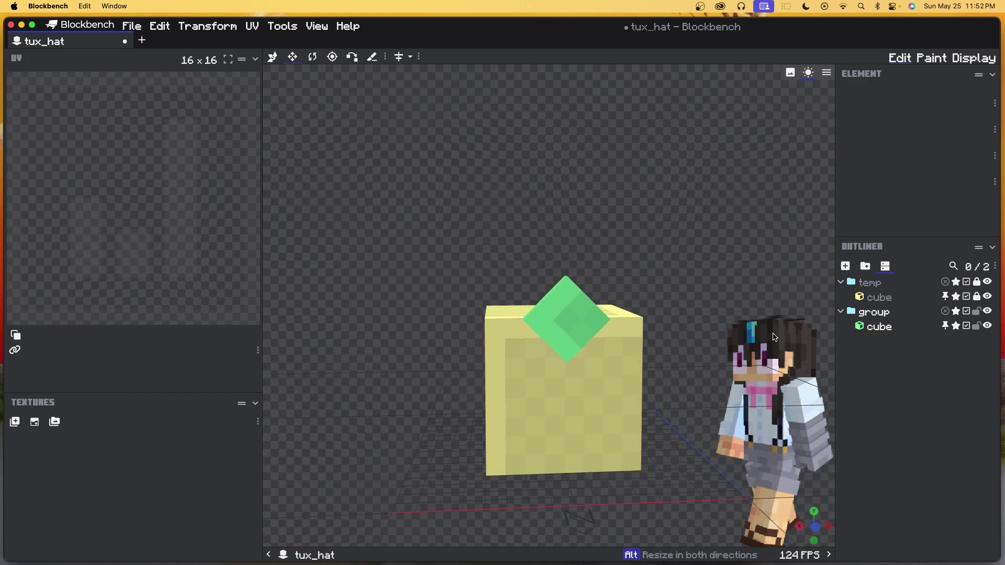
{"action": "left_click", "coordinate": [879, 327]}
{"action": "left_click", "coordinate": [272, 57]}
{"action": "left_click_drag", "start_coordinate": [545, 270], "coordinate": [549, 291]}
Unlock the temp group and add a second reference cube to serve as the body beneath the head.
{"action": "left_click", "coordinate": [977, 282]}
{"action": "left_click", "coordinate": [845, 267]}
{"action": "left_click", "coordinate": [293, 57]}
{"action": "left_click_drag", "start_coordinate": [411, 388], "coordinate": [512, 365]}
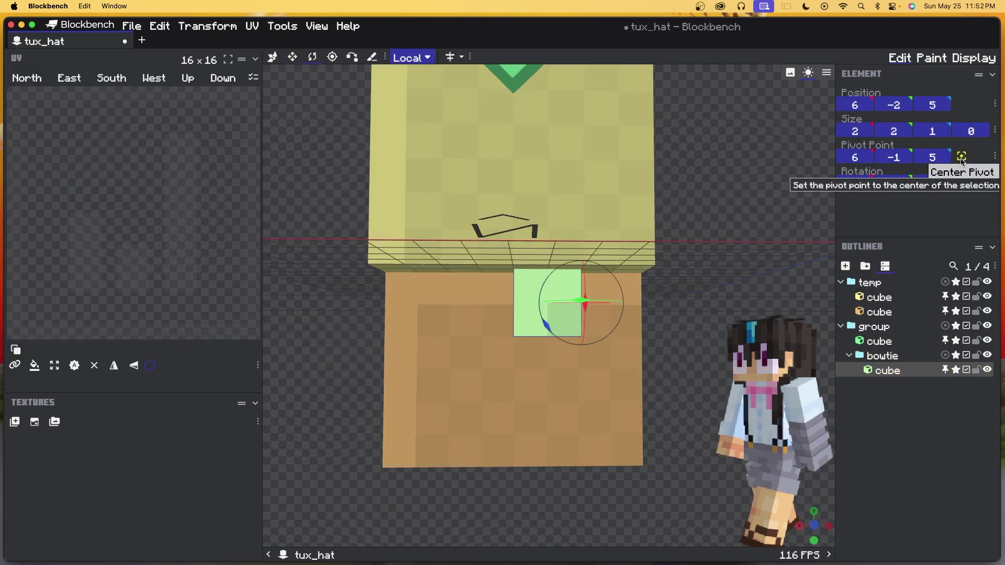
Centre the pivot of the 2 × 2 × 1 cube in the bowtie group.
{"action": "left_click", "coordinate": [962, 156]}
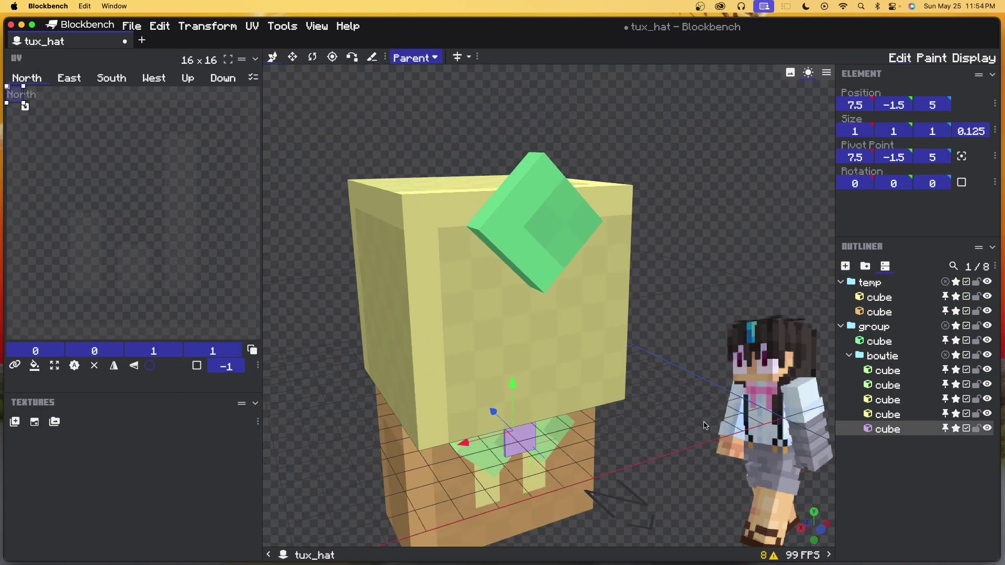
Delete the head and body reference cubes along with the emptied temp group.
{"action": "left_click_drag", "start_coordinate": [704, 426], "coordinate": [567, 385]}
{"action": "left_click_drag", "start_coordinate": [685, 449], "coordinate": [704, 425]}
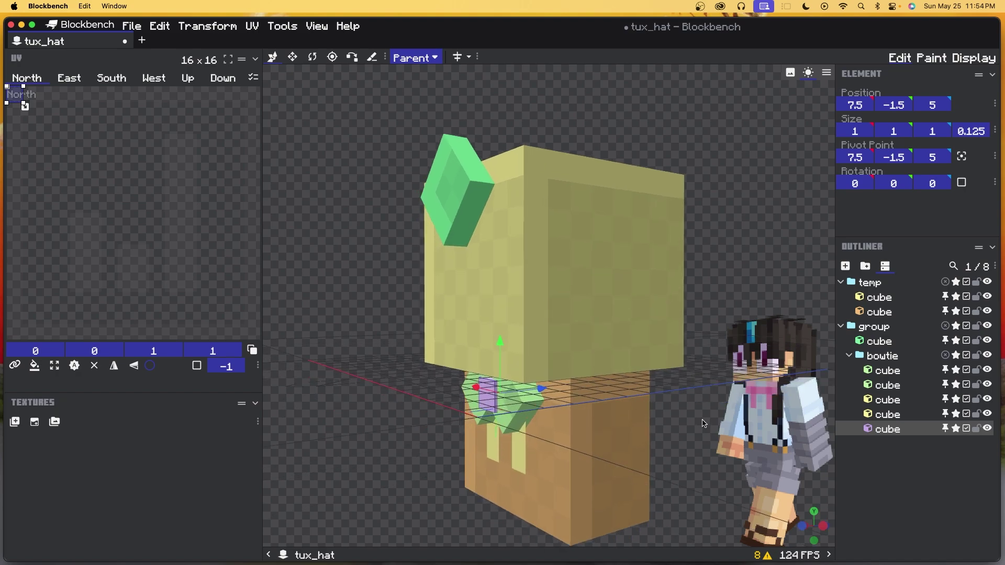
{"action": "left_click", "coordinate": [586, 317]}
{"action": "key", "text": "Delete"}
{"action": "left_click", "coordinate": [619, 506]}
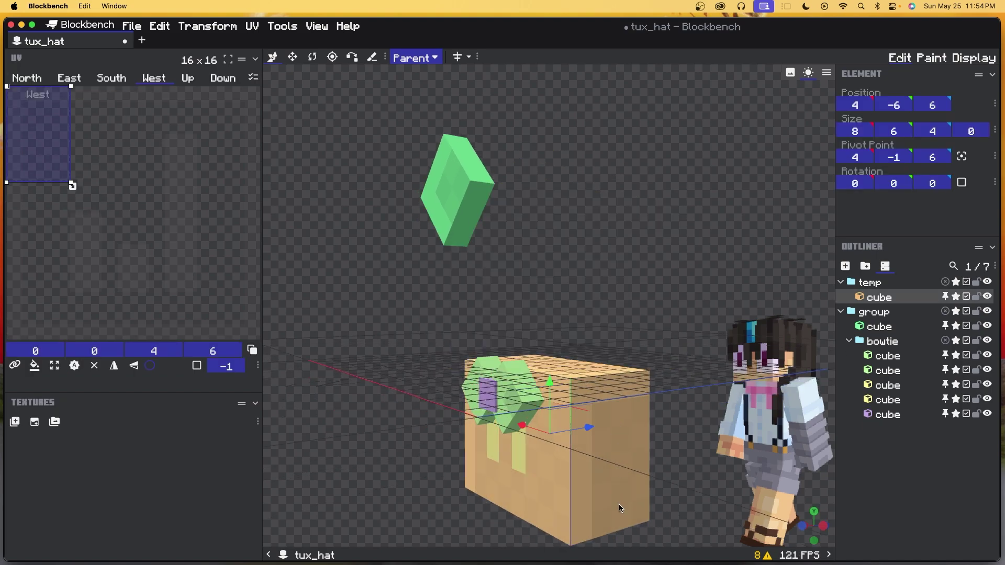
{"action": "key", "text": "Delete"}
{"action": "left_click_drag", "start_coordinate": [670, 350], "coordinate": [764, 313]}
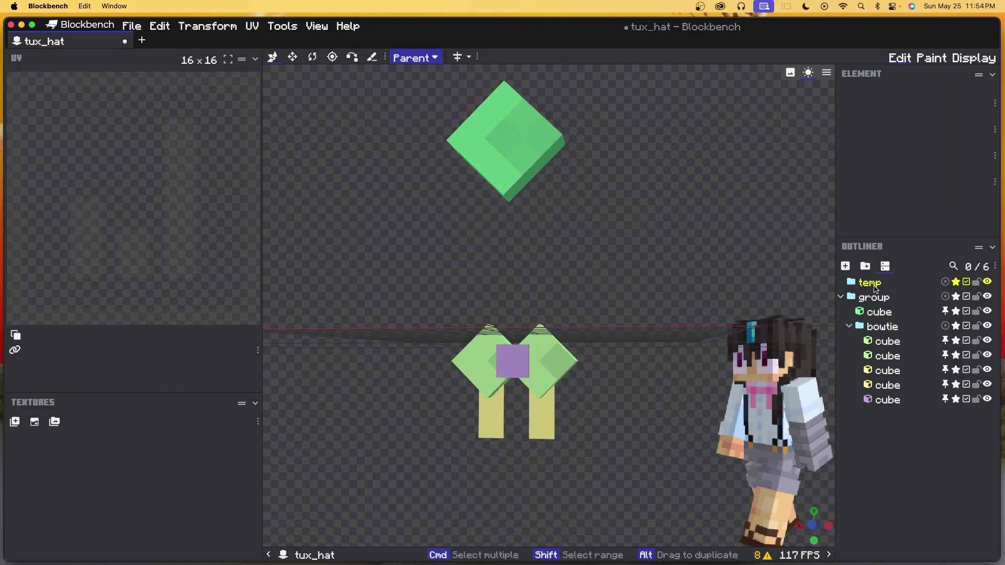
{"action": "left_click", "coordinate": [870, 283]}
{"action": "key", "text": "Delete"}
Select all remaining cubes and create a 16x texture template named tux_hat for them.
{"action": "left_click_drag", "start_coordinate": [646, 310], "coordinate": [769, 242]}
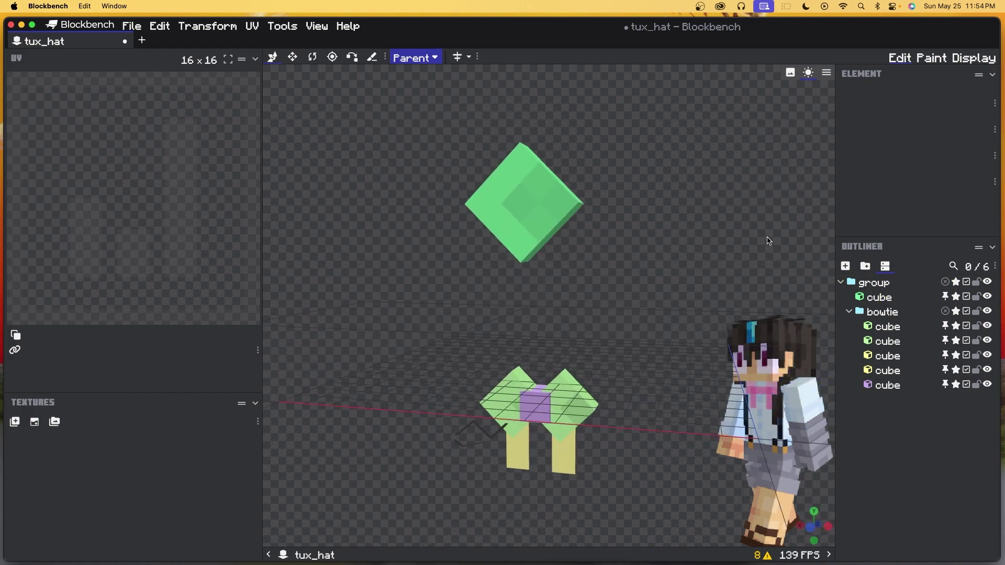
{"action": "key", "text": "super+a"}
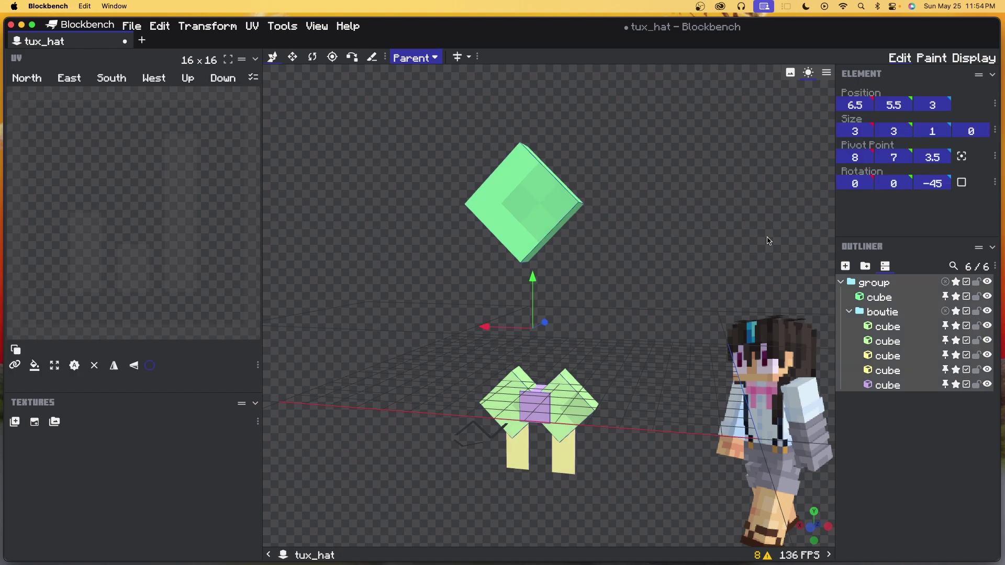
{"action": "left_click", "coordinate": [40, 427]}
{"action": "left_click_drag", "start_coordinate": [563, 105], "coordinate": [480, 107]}
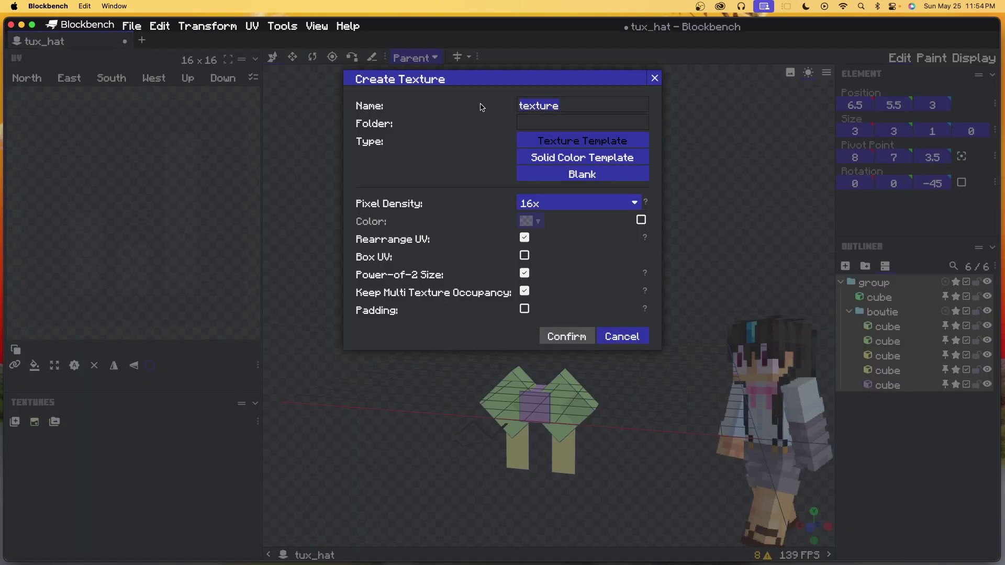
{"action": "type", "text": "tux_hat"}
{"action": "key", "text": "Return"}
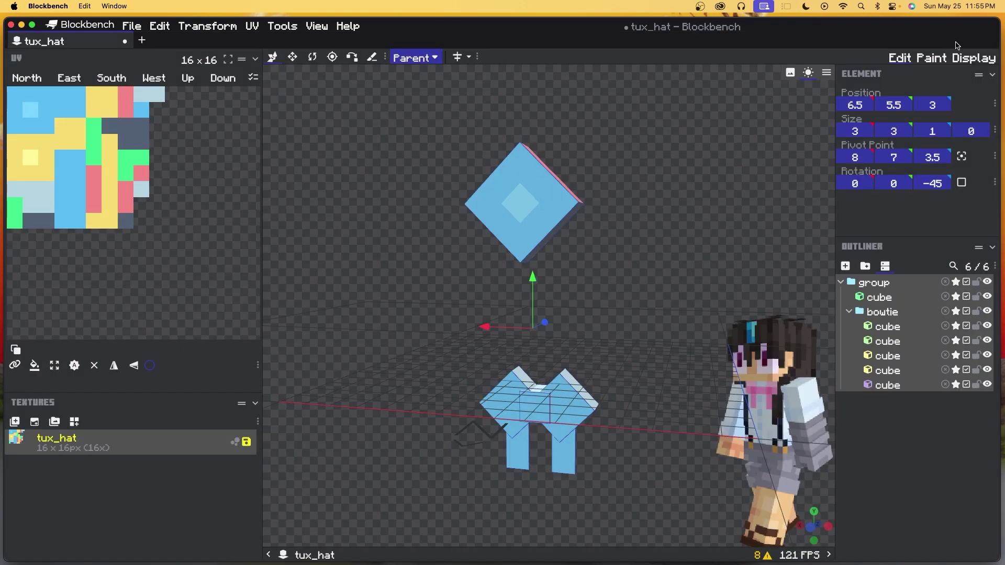
Switch to paint mode to paint the tux_hat texture on the front of the model.
{"action": "left_click", "coordinate": [936, 58]}
{"action": "key", "text": "KP_1"}
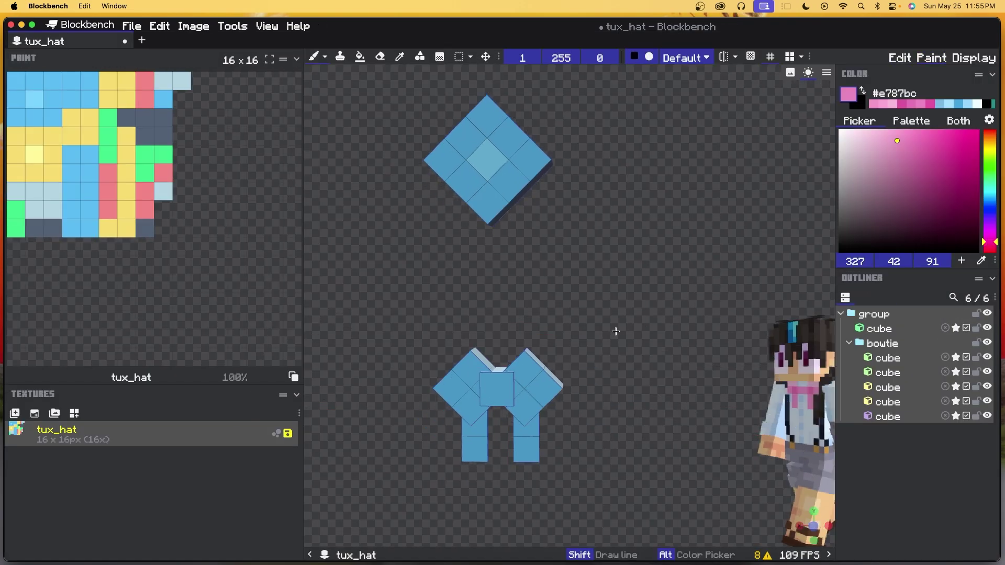
{"action": "right_click_drag", "start_coordinate": [591, 311], "coordinate": [653, 316]}
{"action": "scroll", "coordinate": [653, 316], "scroll_direction": "up", "scroll_amount": 3}
{"action": "left_click_drag", "start_coordinate": [653, 316], "coordinate": [704, 310]}
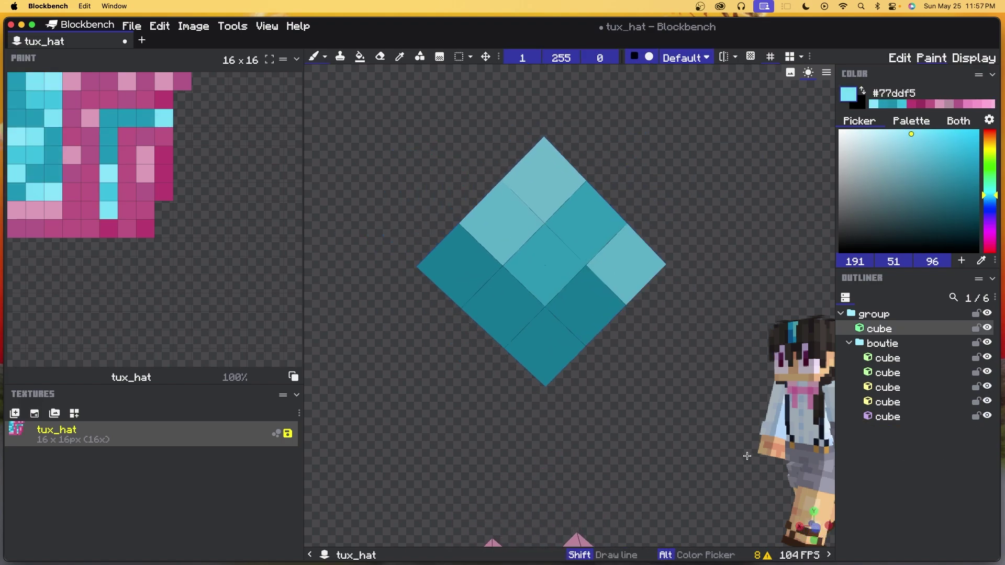
Switch to display mode and apply the Default Item preset to the third-person right-hand slot.
{"action": "left_click_drag", "start_coordinate": [747, 456], "coordinate": [735, 241]}
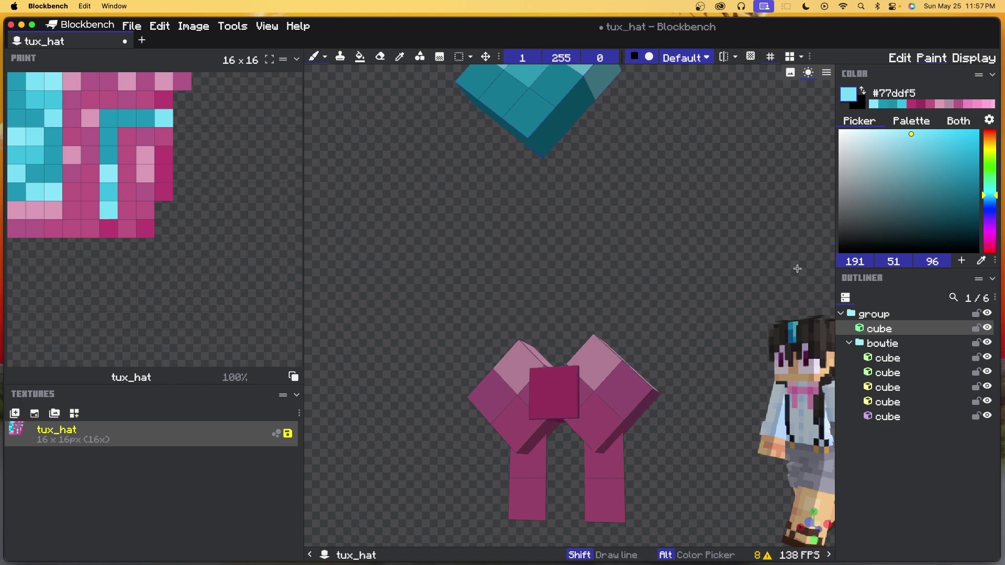
{"action": "left_click", "coordinate": [975, 59]}
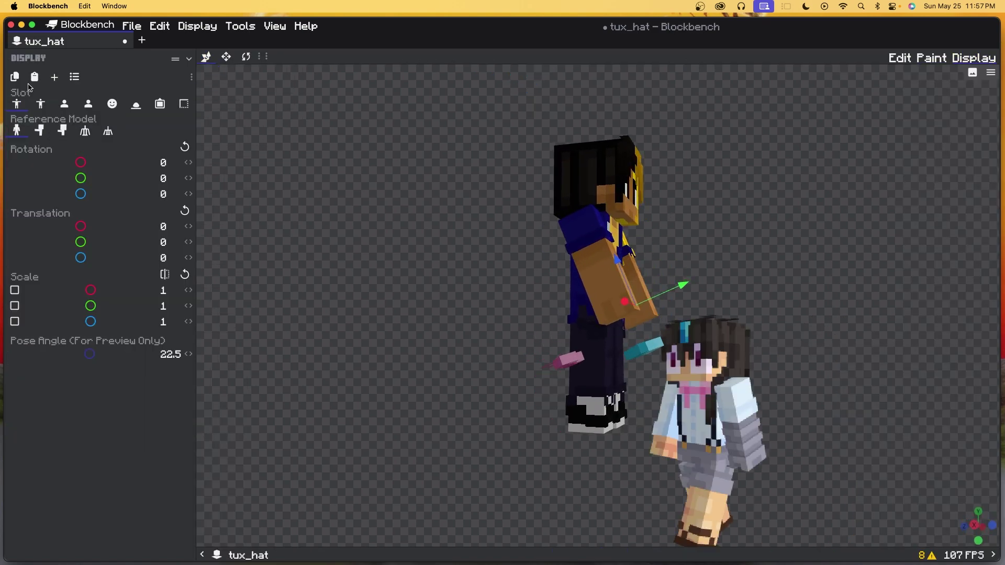
{"action": "left_click", "coordinate": [76, 78]}
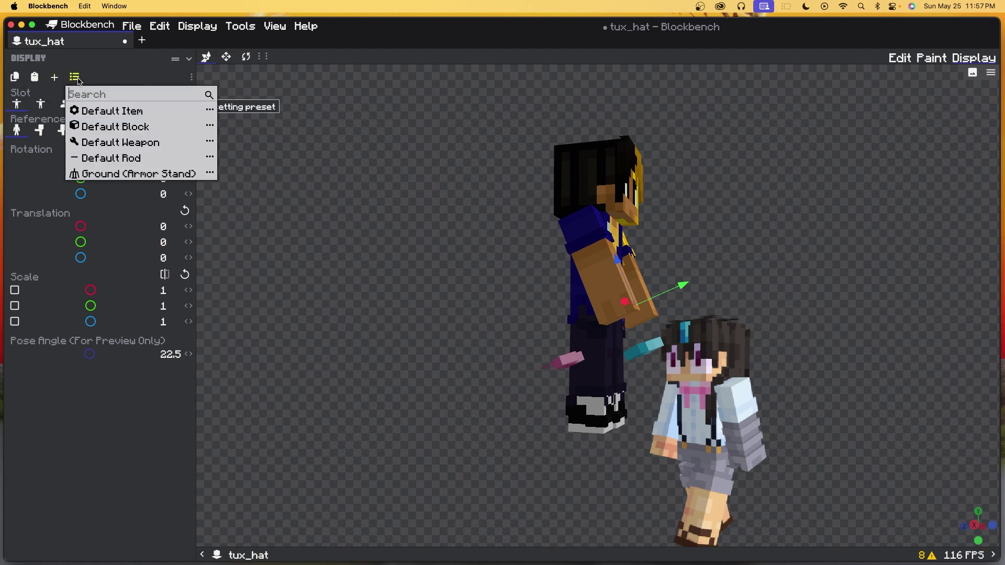
{"action": "left_click", "coordinate": [112, 111]}
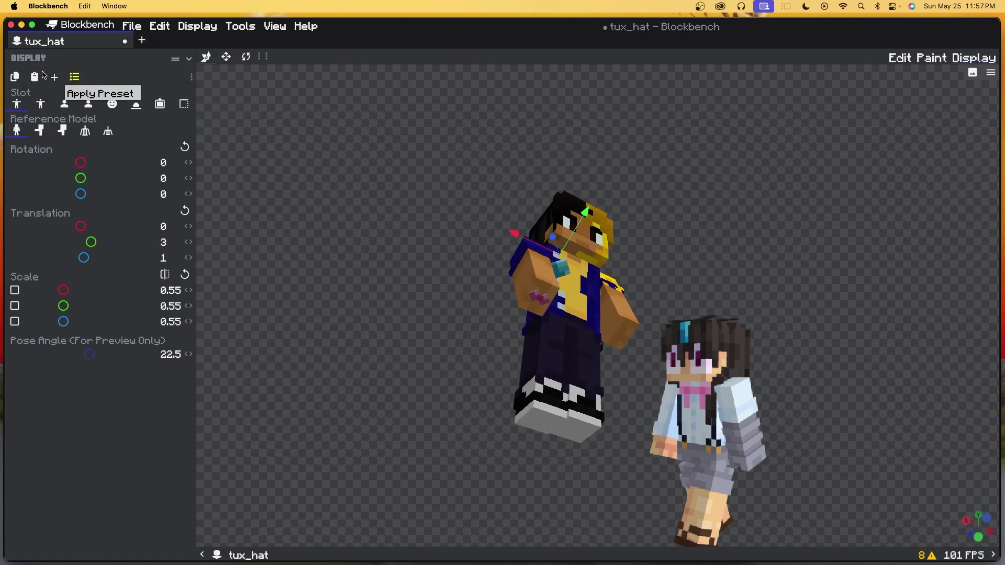
Apply the Default Block preset to the first-person right-hand slot and adjust it to rotation 139.5, 27.5, -180, translation -1, 8.75, 0 and scale 0.7339.
{"action": "left_click", "coordinate": [41, 104]}
{"action": "left_click", "coordinate": [63, 105]}
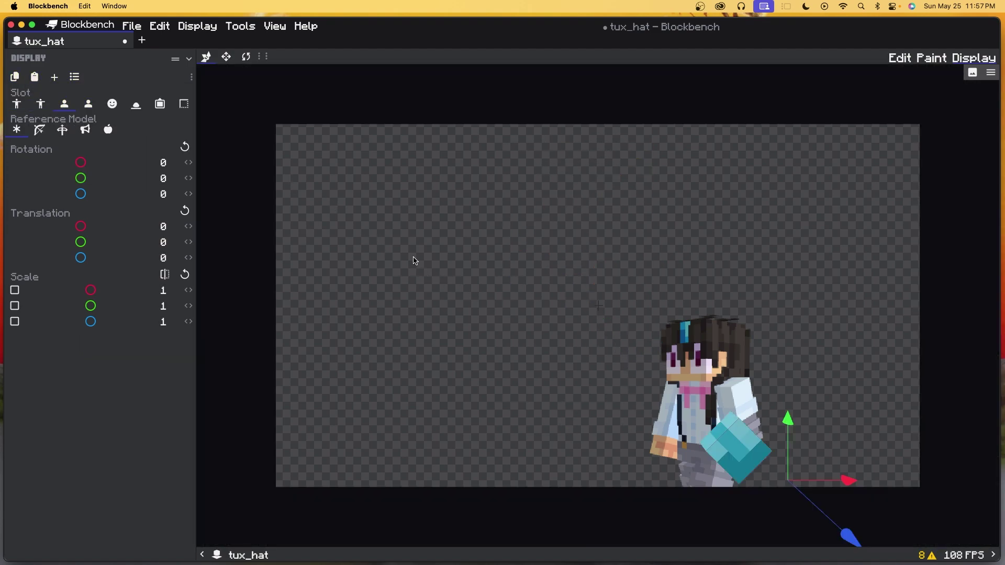
{"action": "left_click", "coordinate": [74, 77]}
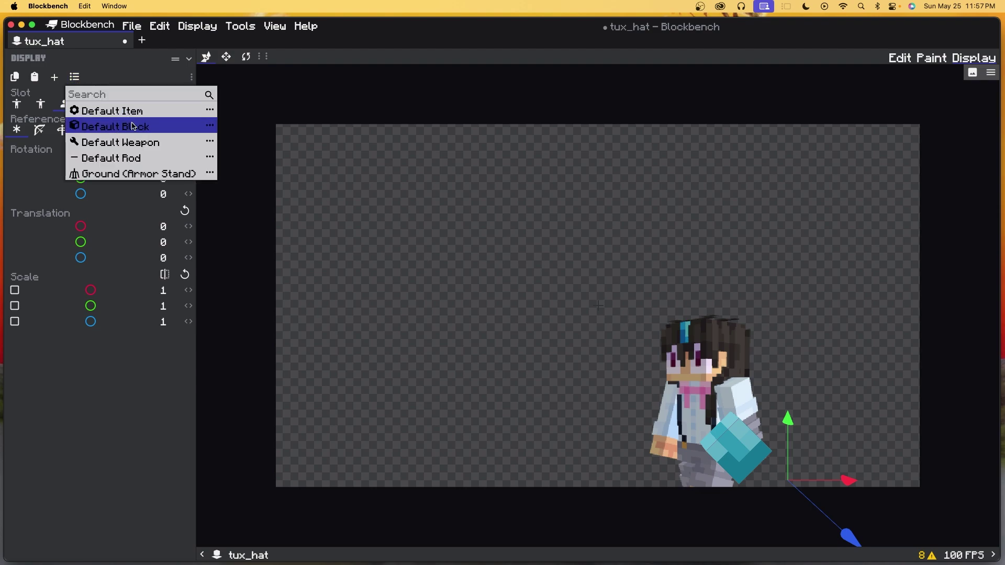
{"action": "left_click", "coordinate": [132, 127]}
{"action": "left_click_drag", "start_coordinate": [790, 425], "coordinate": [781, 268]}
{"action": "key", "text": "s"}
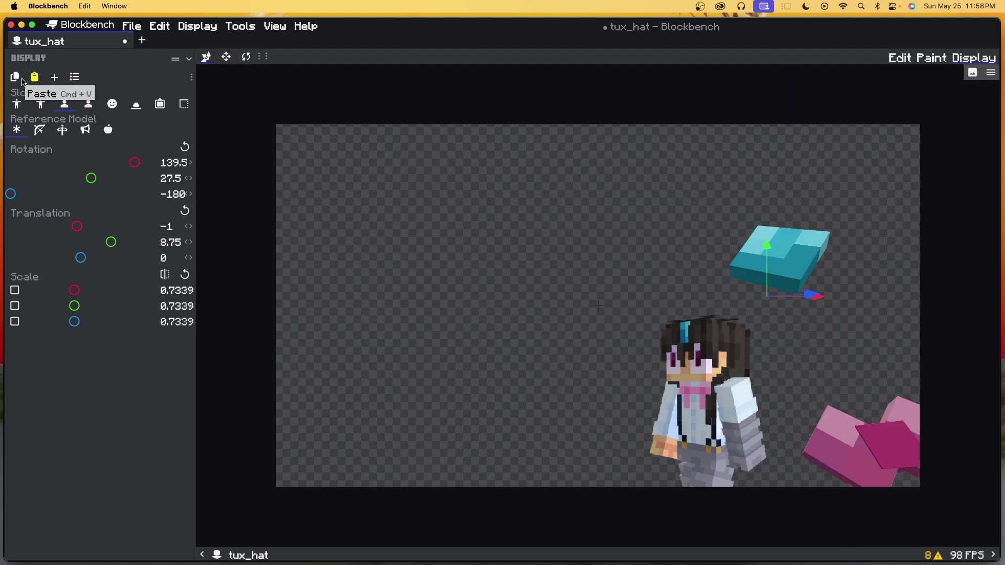
Set the head display slot's scale to 1.6 on all three axes.
{"action": "left_click", "coordinate": [89, 103]}
{"action": "left_click", "coordinate": [112, 104]}
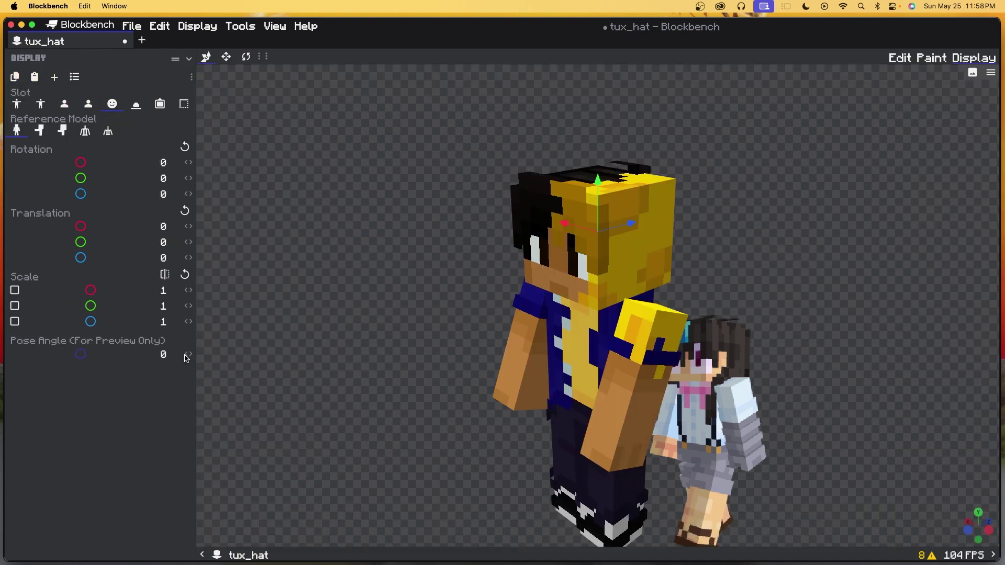
{"action": "left_click_drag", "start_coordinate": [448, 329], "coordinate": [408, 330]}
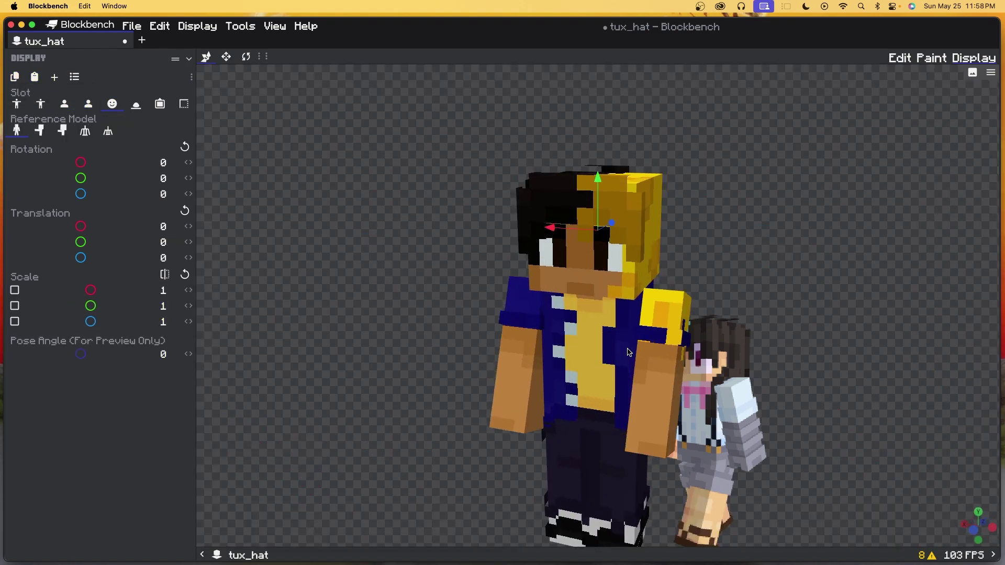
{"action": "left_click_drag", "start_coordinate": [602, 227], "coordinate": [543, 241]}
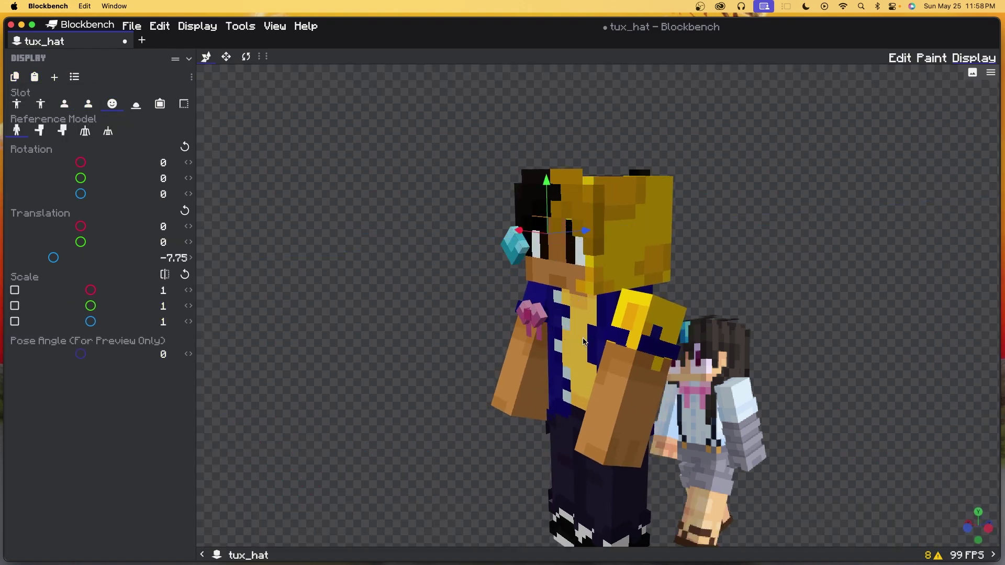
{"action": "key", "text": "super+z"}
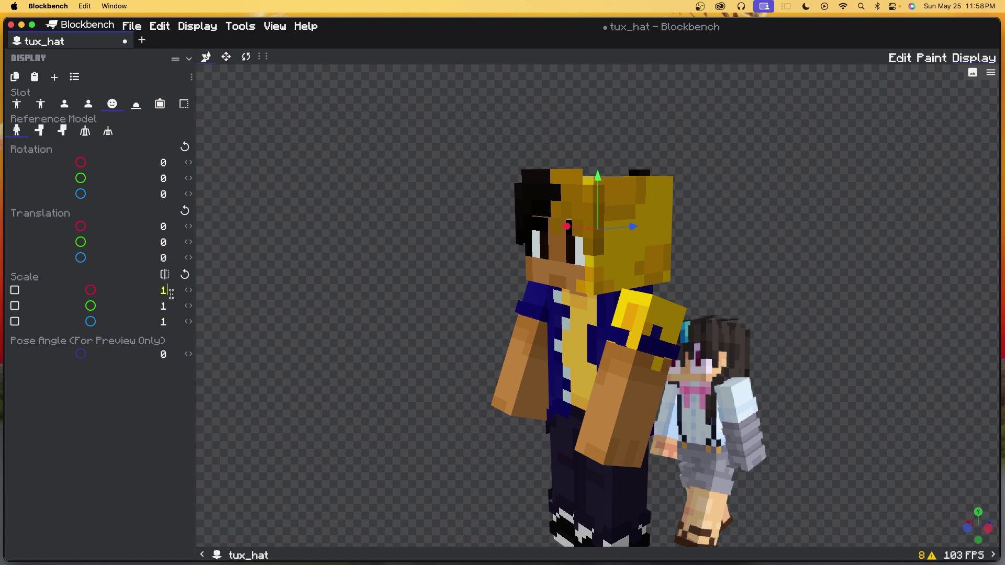
{"action": "type", "text": ".6.6.6"}
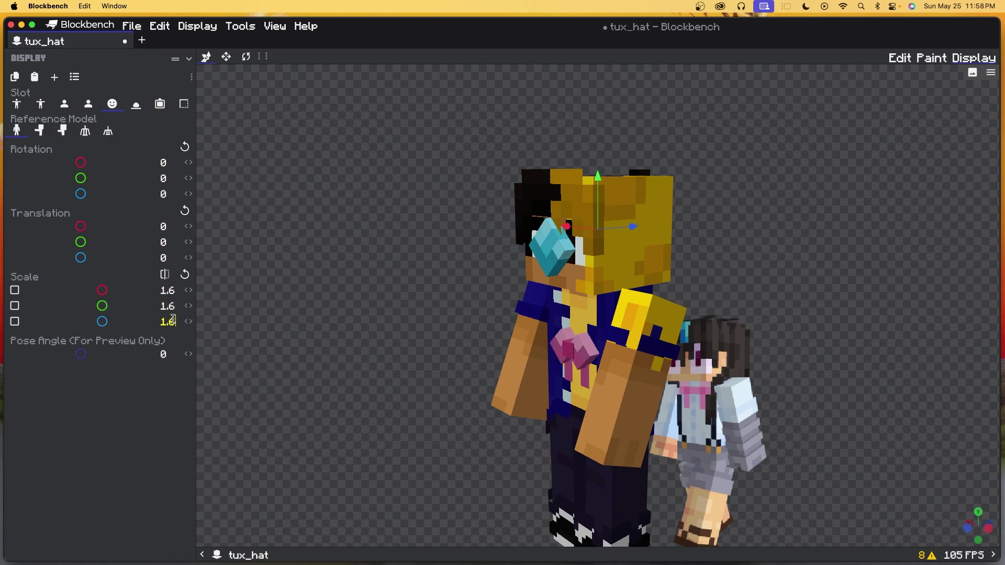
Raise the model in the head slot to a Y translation of 6 so the diamond sits on the forehead.
{"action": "left_click_drag", "start_coordinate": [429, 317], "coordinate": [454, 314]}
{"action": "left_click_drag", "start_coordinate": [597, 196], "coordinate": [598, 100]}
{"action": "left_click_drag", "start_coordinate": [491, 275], "coordinate": [539, 272]}
{"action": "left_click_drag", "start_coordinate": [598, 137], "coordinate": [596, 151]}
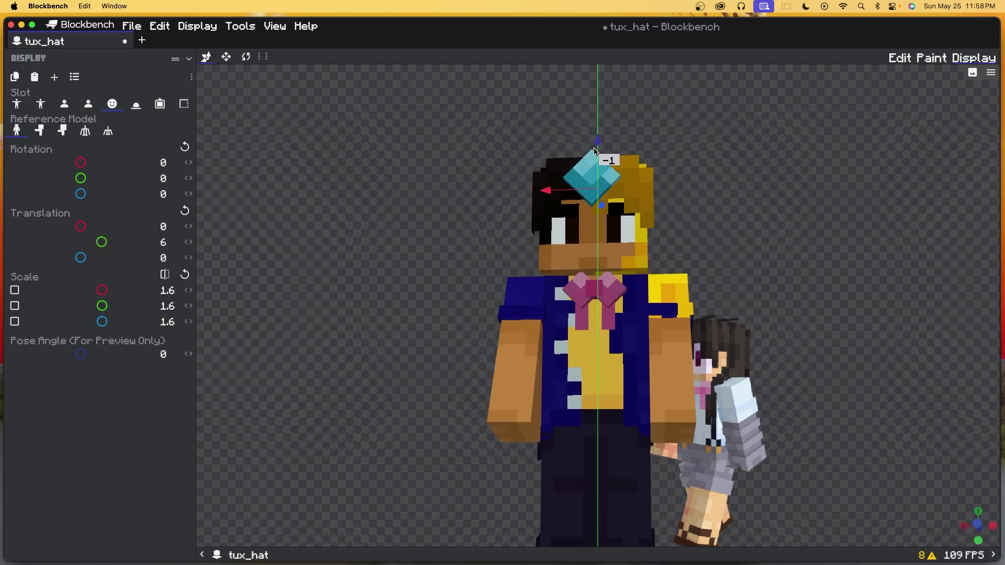
{"action": "left_click_drag", "start_coordinate": [698, 209], "coordinate": [681, 229]}
Try stretching the head-slot model along X to a scale of 4 and along Y, undoing each change.
{"action": "left_click", "coordinate": [227, 57]}
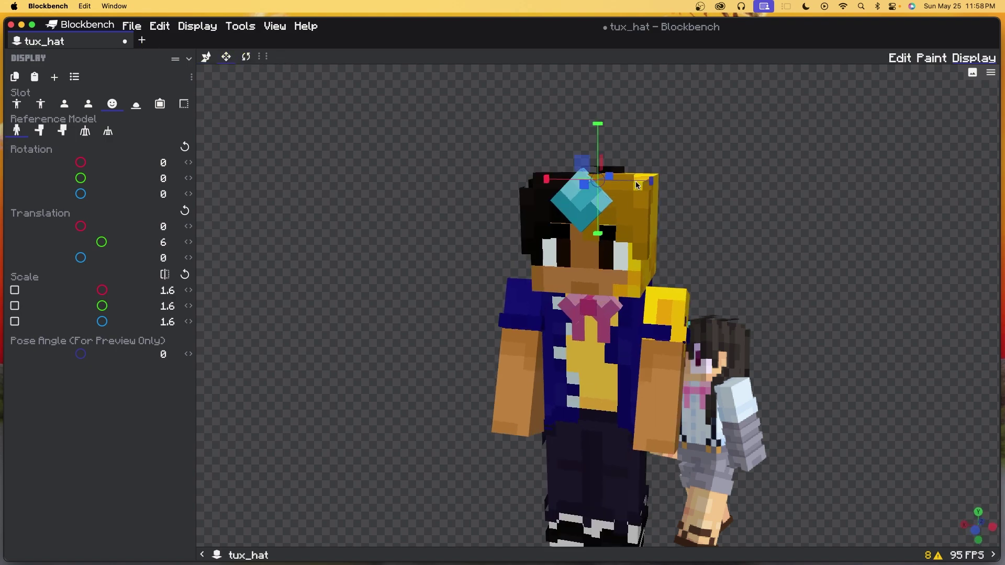
{"action": "left_click_drag", "start_coordinate": [637, 186], "coordinate": [844, 219]}
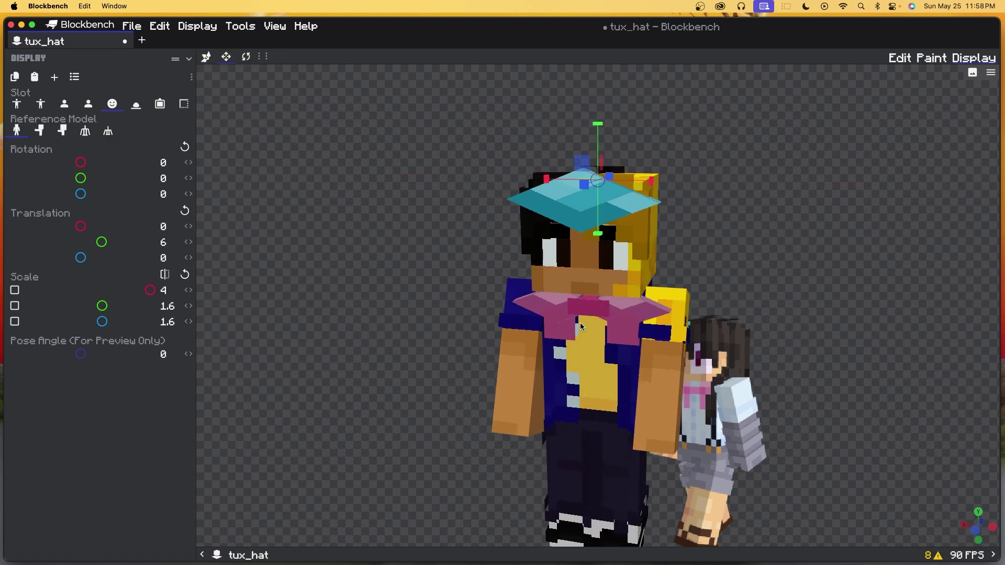
{"action": "key", "text": "super+z"}
{"action": "left_click_drag", "start_coordinate": [102, 306], "coordinate": [360, 298]}
{"action": "key", "text": "super+z"}
Apply the Default Block preset to the ground display slot and switch to the frame slot.
{"action": "left_click", "coordinate": [139, 107]}
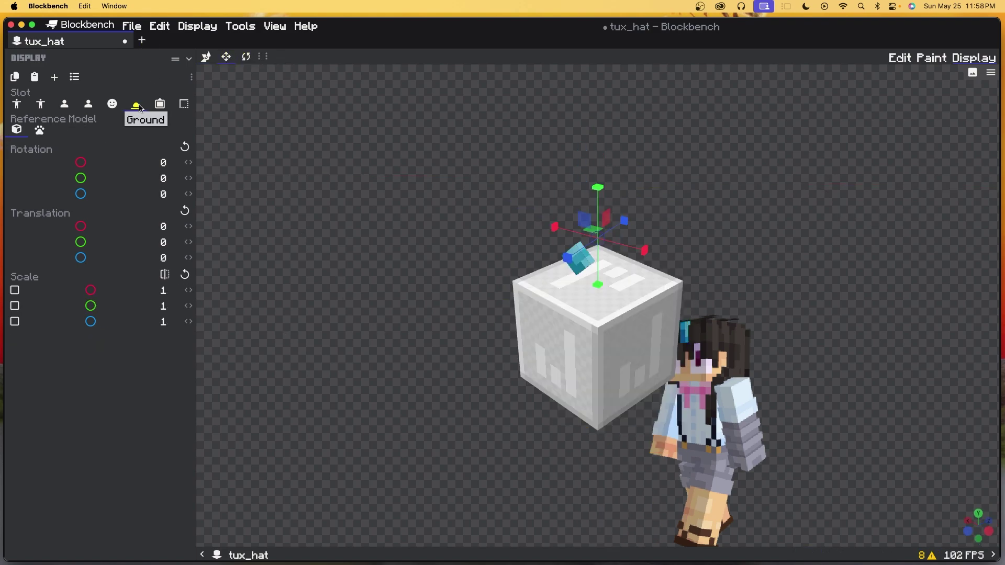
{"action": "left_click", "coordinate": [74, 77]}
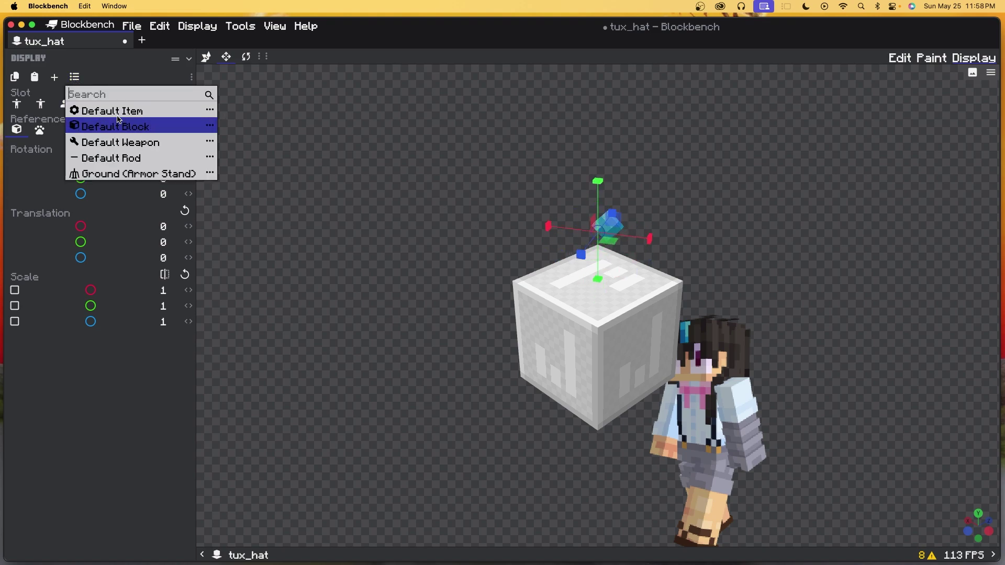
{"action": "left_click", "coordinate": [118, 119]}
{"action": "left_click", "coordinate": [160, 104]}
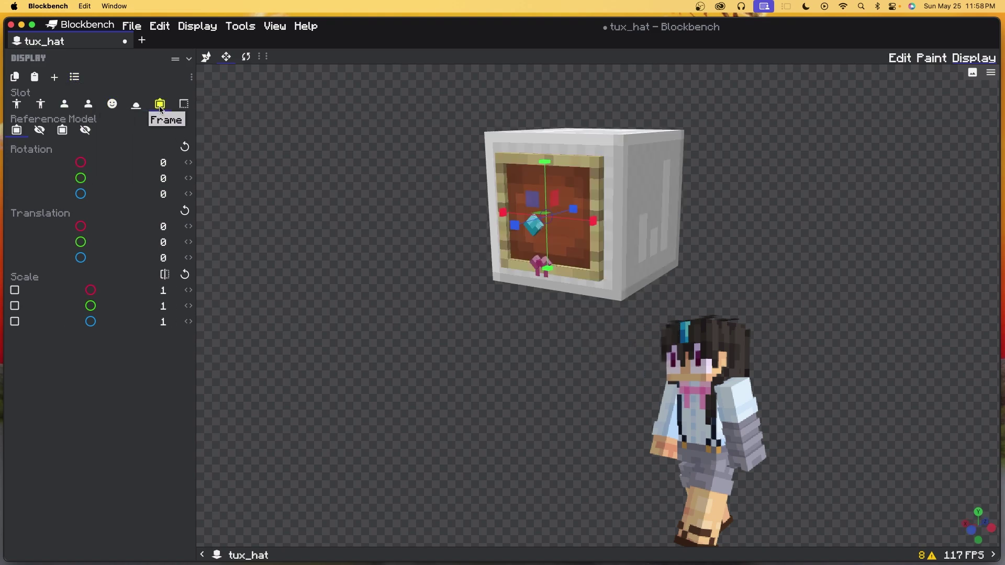
Apply a preset to the GUI display slot and rotate the model to about 161.35, -42.01 and 145.5 degrees.
{"action": "left_click", "coordinate": [184, 104]}
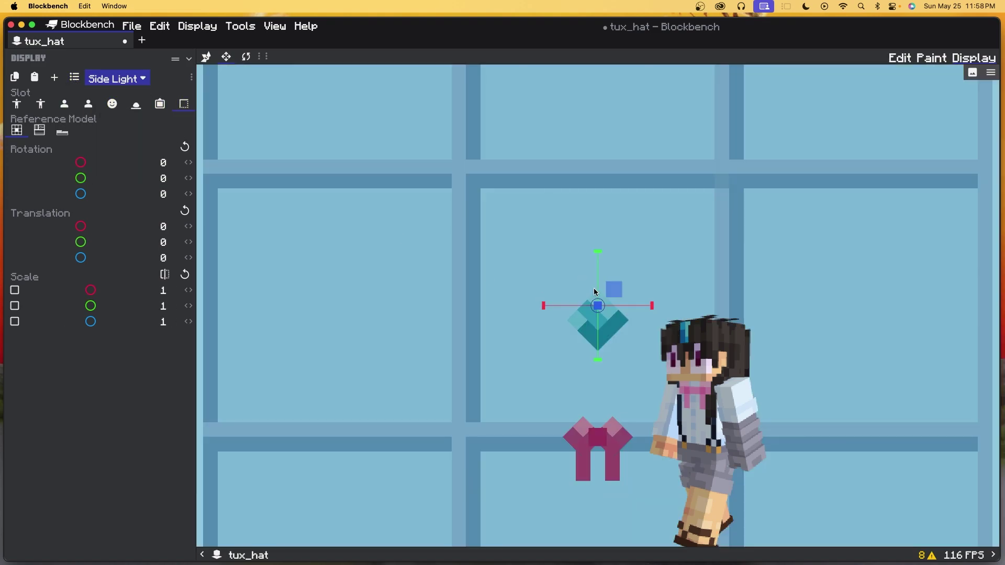
{"action": "left_click", "coordinate": [74, 77]}
{"action": "left_click", "coordinate": [126, 131]}
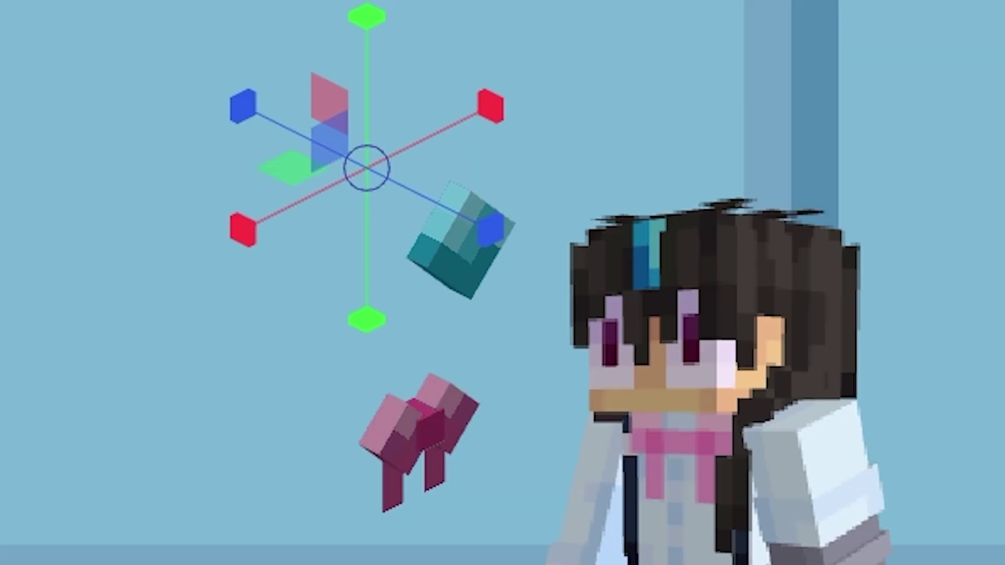
{"action": "key", "text": "r"}
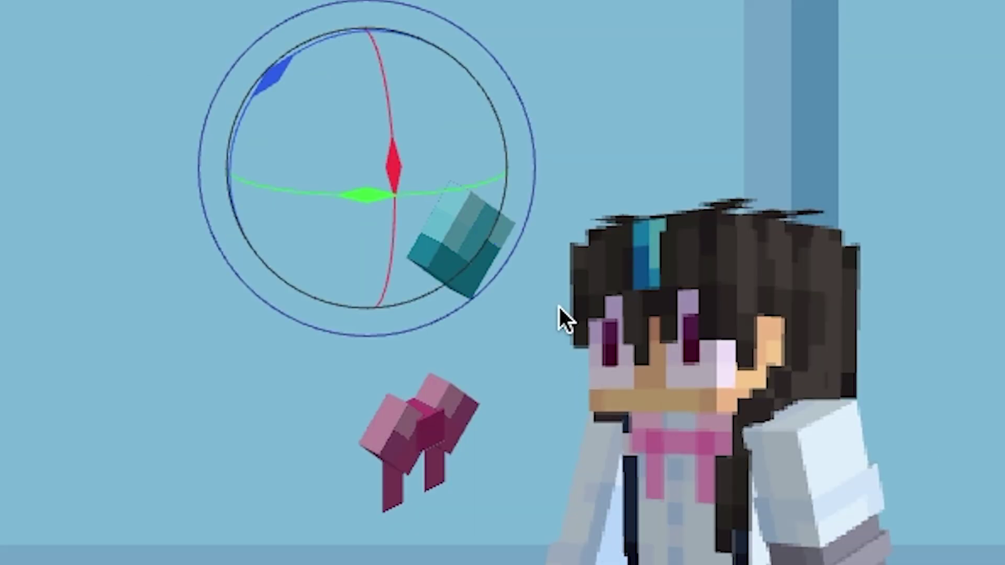
{"action": "left_click_drag", "start_coordinate": [435, 136], "coordinate": [205, 128]}
Enlarge the model in the GUI slot uniformly to a scale of about 1.1757 on all three axes.
{"action": "left_click_drag", "start_coordinate": [575, 256], "coordinate": [478, 110]}
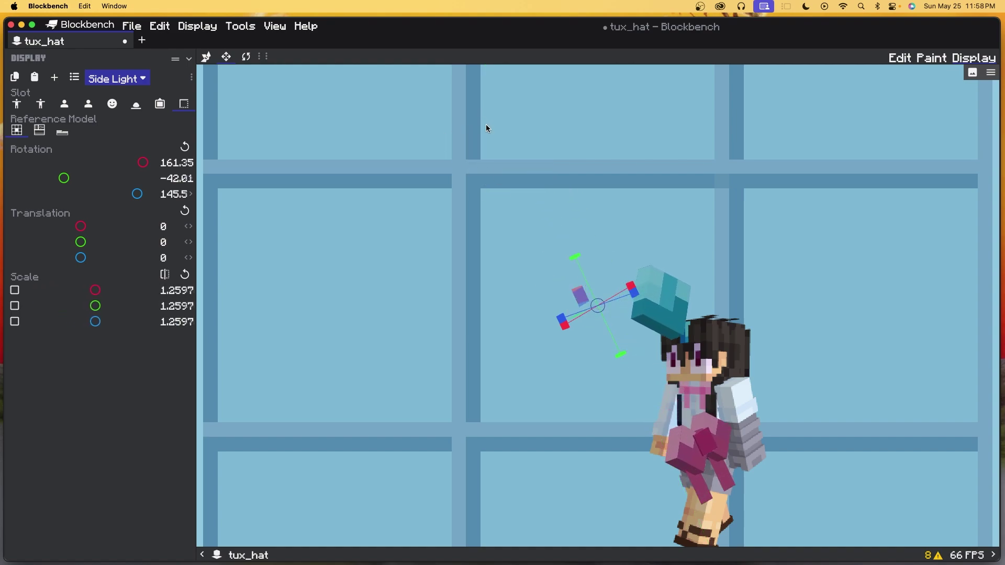
{"action": "key", "text": "super+z"}
{"action": "left_click_drag", "start_coordinate": [577, 260], "coordinate": [484, 153]}
Move the model in the GUI slot to a translation of -3.75 on X and 5 on Y.
{"action": "left_click", "coordinate": [205, 57]}
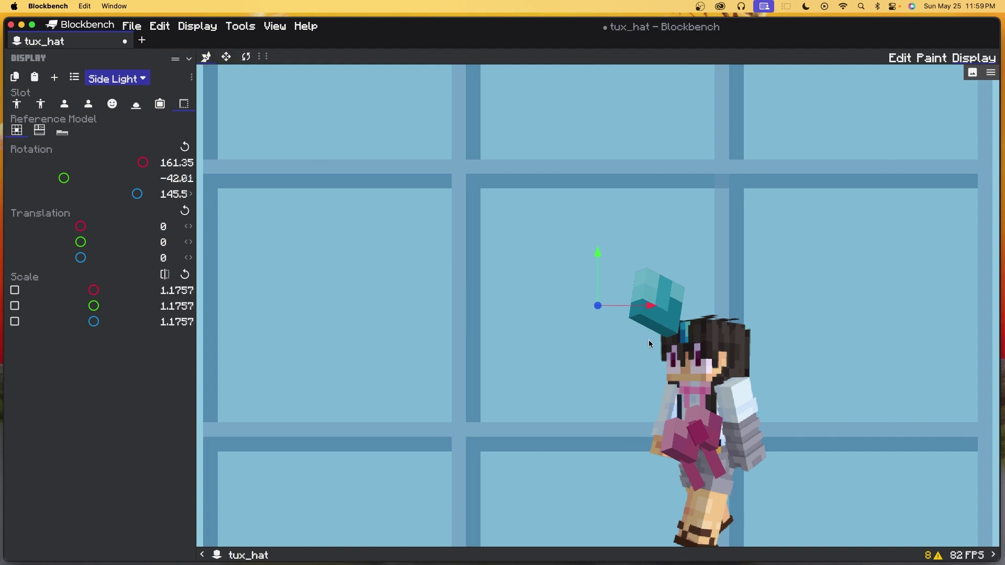
{"action": "left_click_drag", "start_coordinate": [650, 306], "coordinate": [510, 309]}
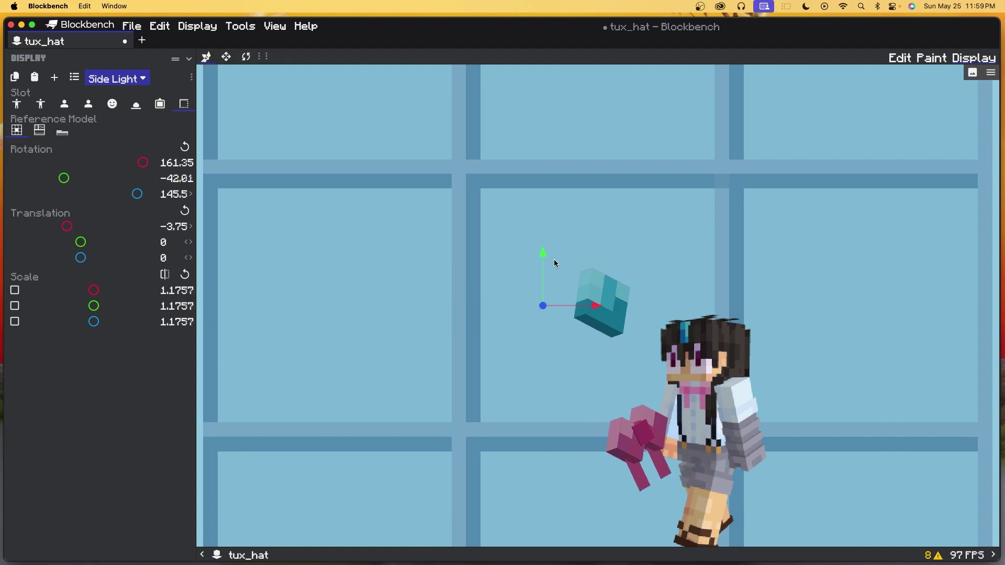
{"action": "left_click_drag", "start_coordinate": [545, 257], "coordinate": [495, 78]}
{"action": "left_click_drag", "start_coordinate": [543, 181], "coordinate": [540, 198]}
{"action": "left_click", "coordinate": [899, 58]}
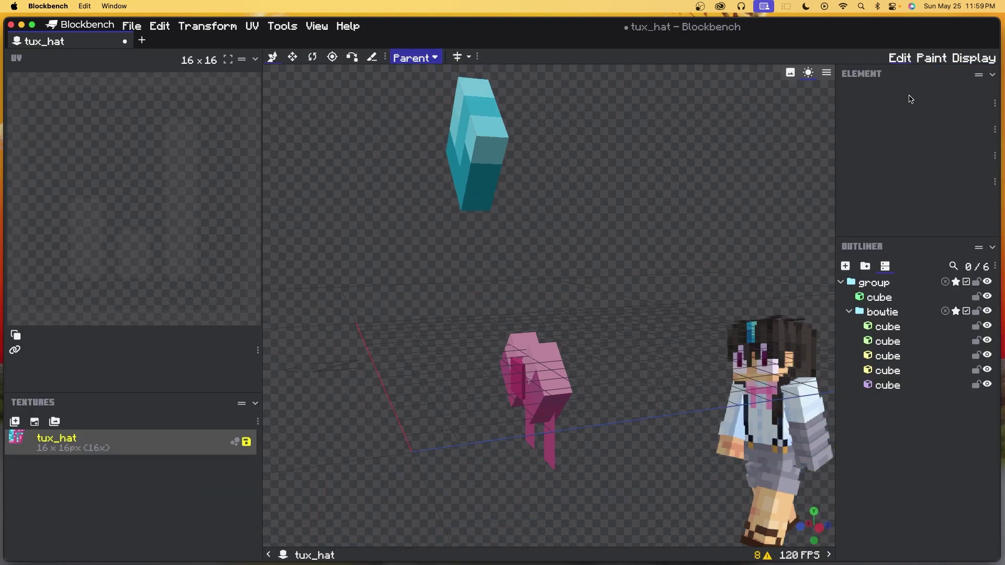
{"action": "left_click", "coordinate": [973, 60]}
{"action": "left_click", "coordinate": [925, 60]}
{"action": "left_click", "coordinate": [904, 61]}
{"action": "left_click", "coordinate": [974, 59]}
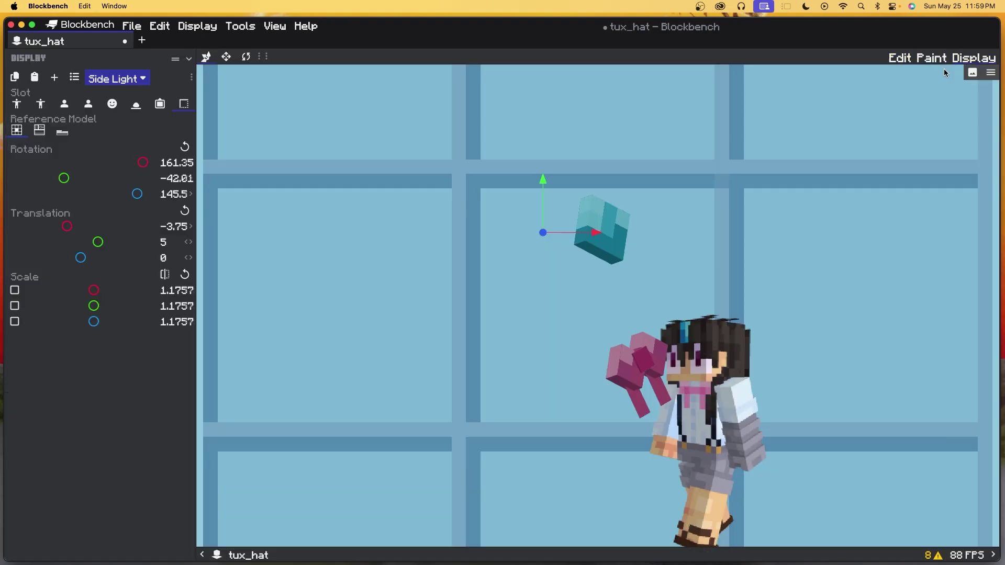
Return to Edit mode and save the project as tux_hat.bbmodel in Custom Item Template Folder 1.21.5.
{"action": "left_click", "coordinate": [902, 59]}
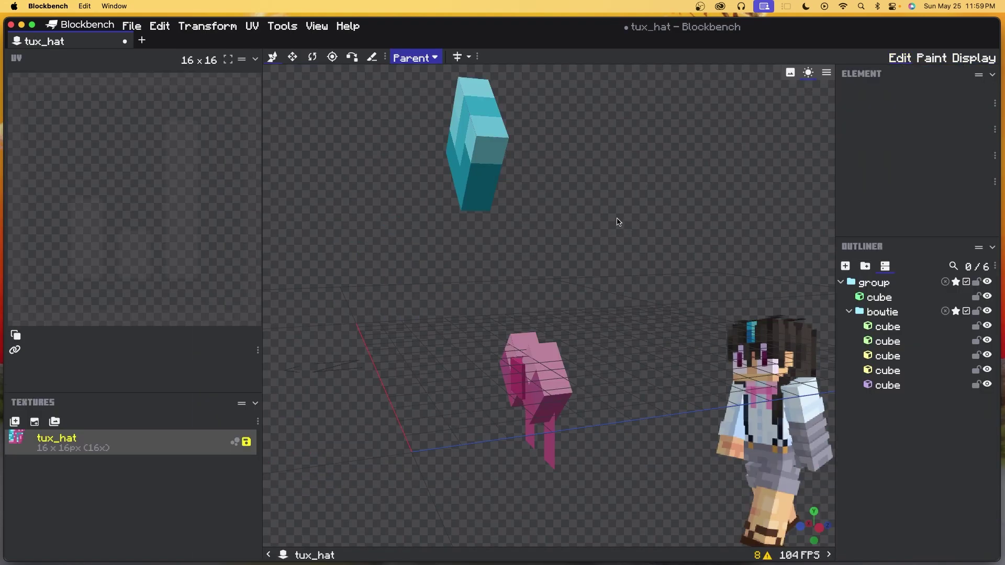
{"action": "left_click", "coordinate": [131, 25]}
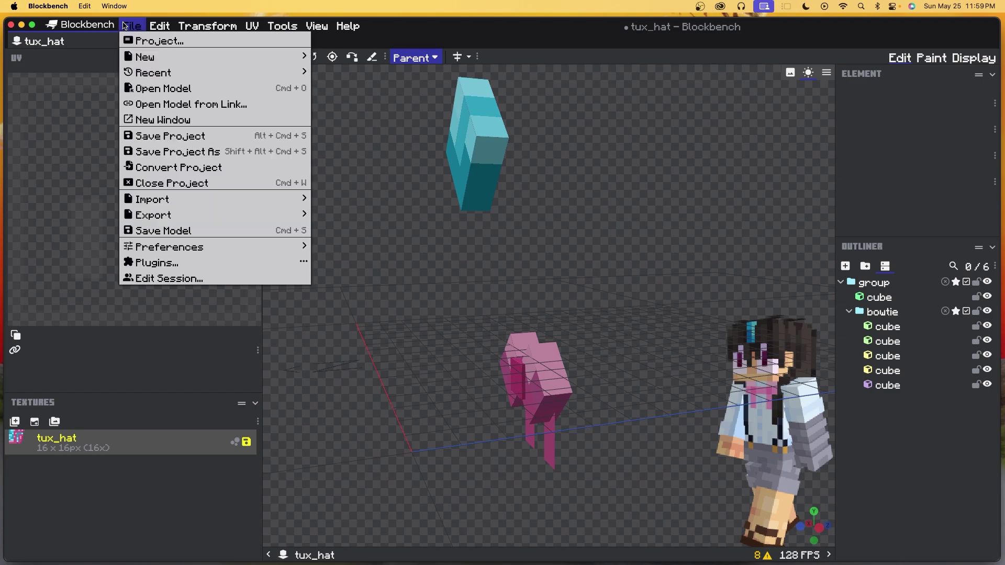
{"action": "left_click", "coordinate": [178, 152]}
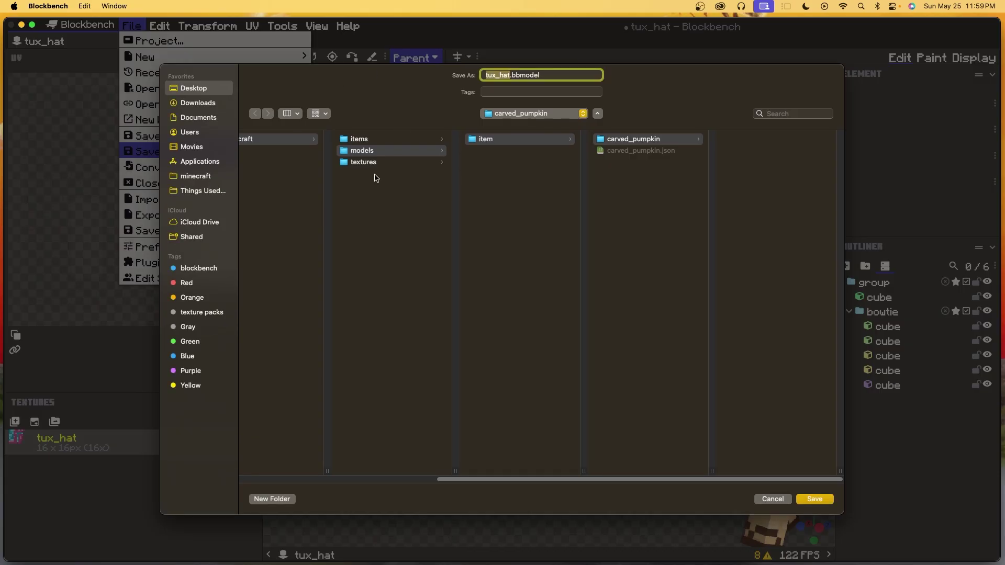
{"action": "left_click", "coordinate": [265, 139]}
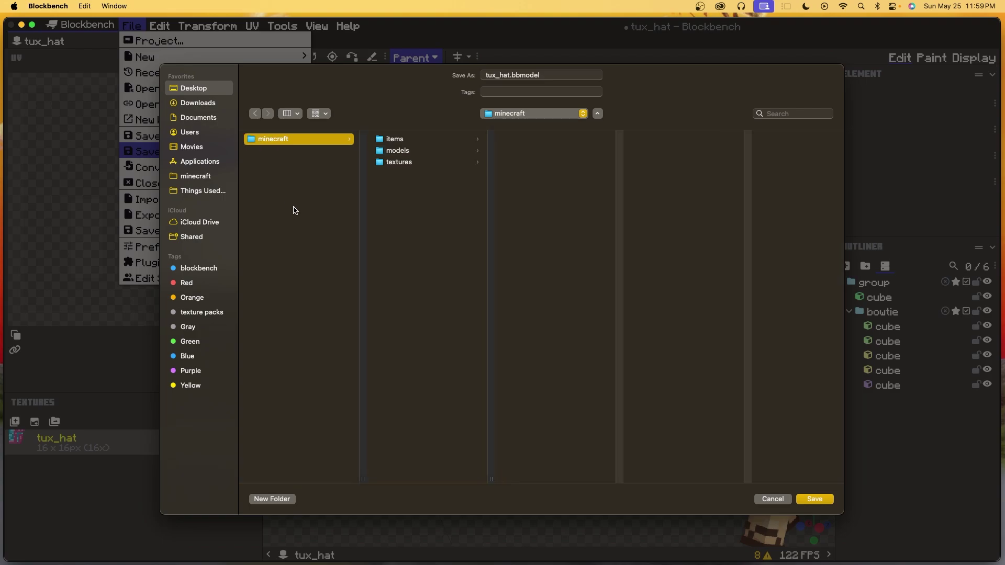
{"action": "left_click", "coordinate": [523, 113]}
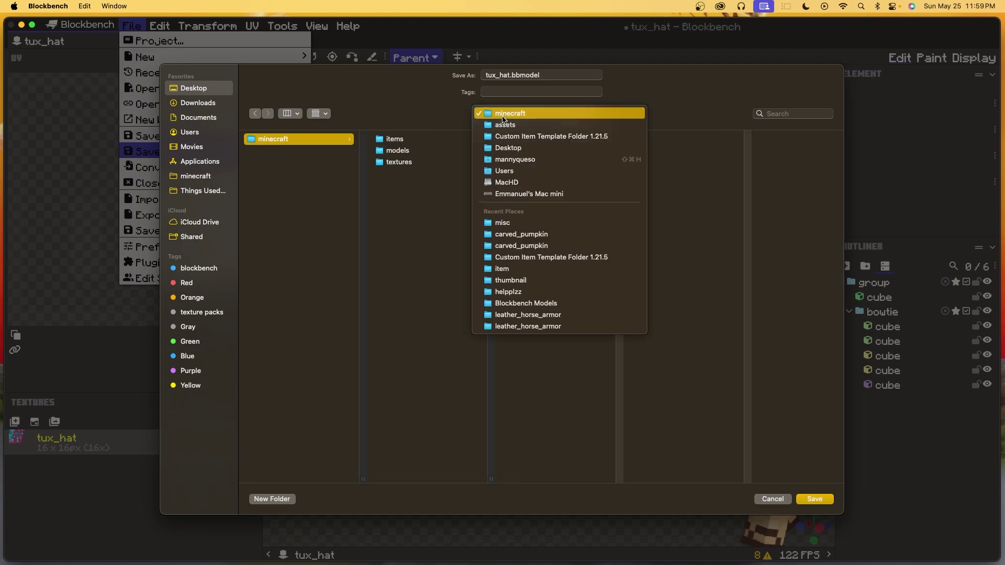
{"action": "left_click", "coordinate": [506, 135]}
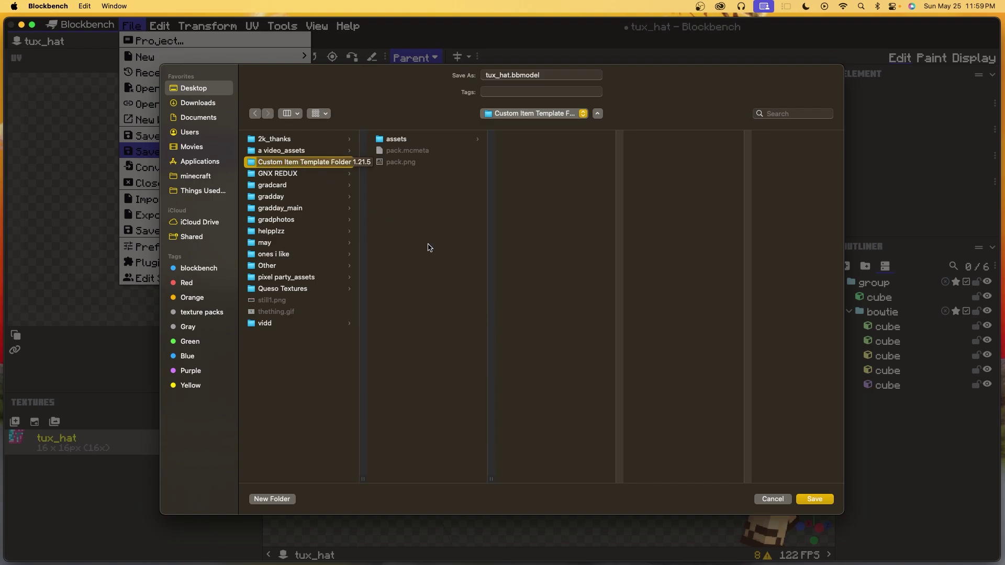
{"action": "left_click", "coordinate": [817, 498]}
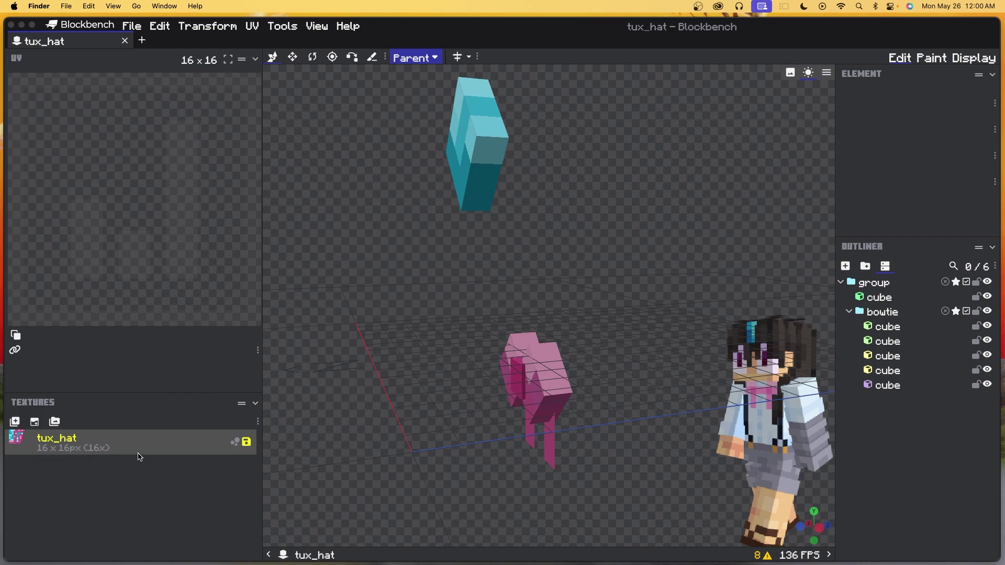
Save the texture as tux_hat.png in the template folder's assets/minecraft/textures/item/carved_pumpkin.
{"action": "left_click", "coordinate": [246, 443]}
{"action": "left_click", "coordinate": [295, 163]}
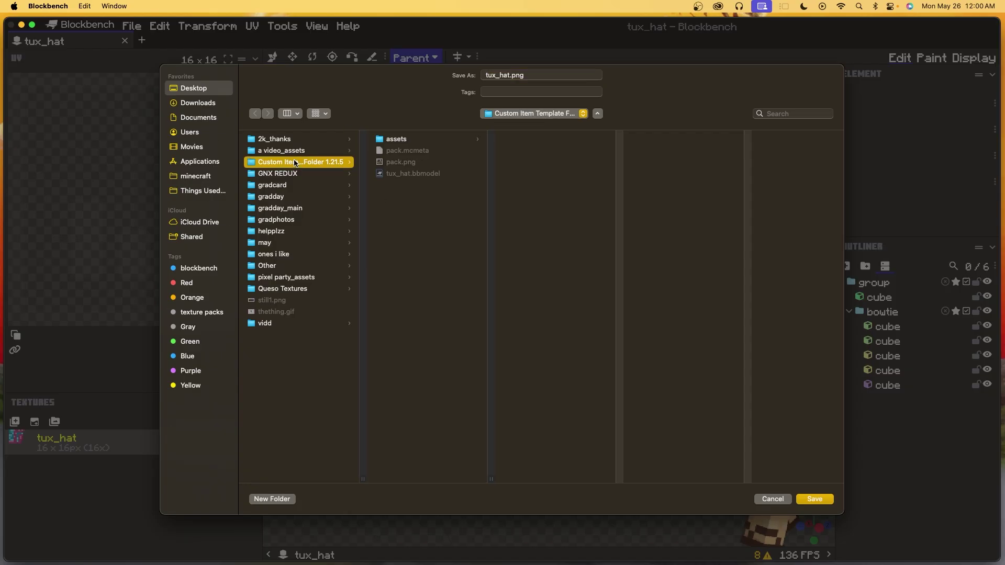
{"action": "left_click", "coordinate": [410, 139]}
{"action": "left_click", "coordinate": [551, 140]}
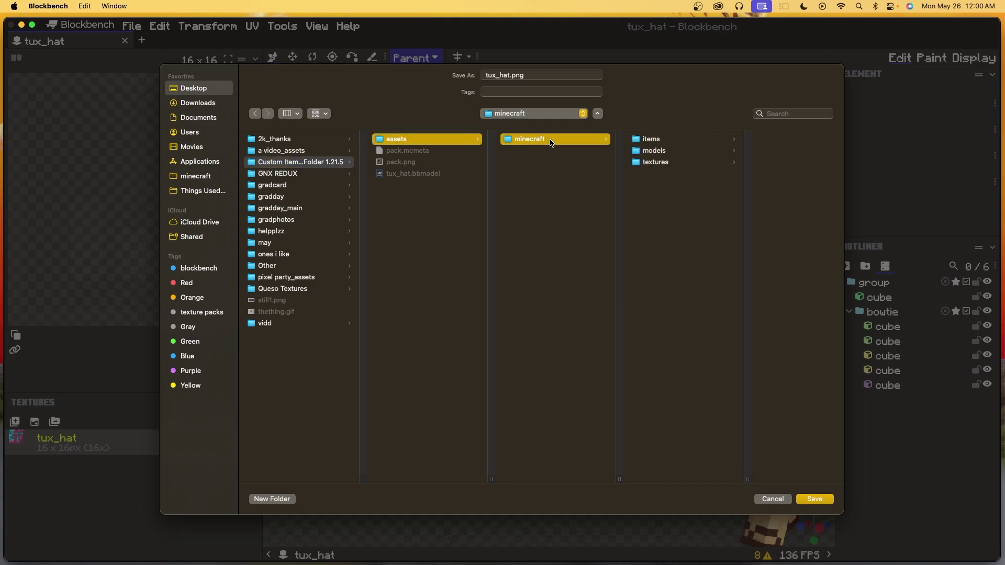
{"action": "left_click", "coordinate": [676, 163]}
{"action": "left_click", "coordinate": [754, 140]}
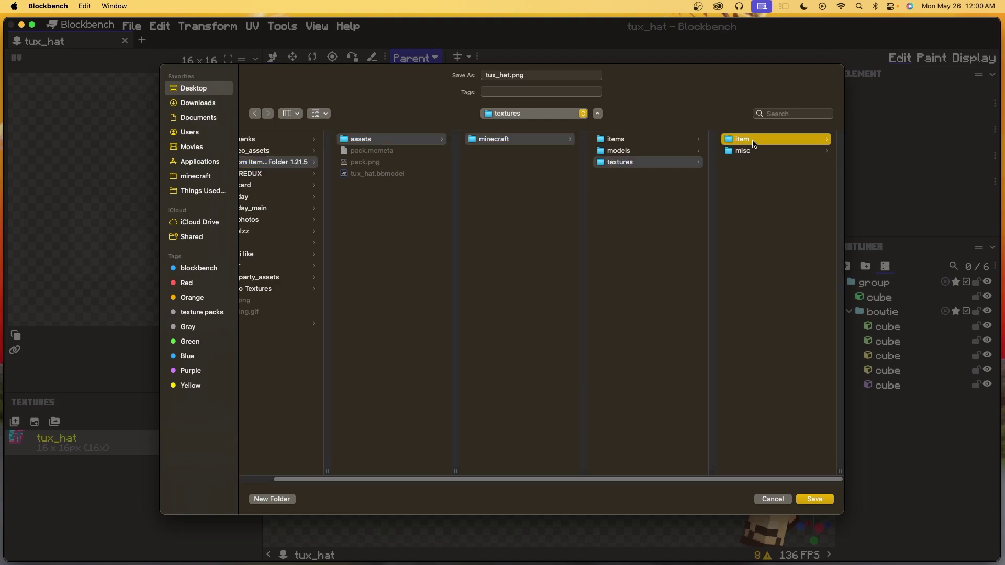
{"action": "left_click", "coordinate": [754, 140]}
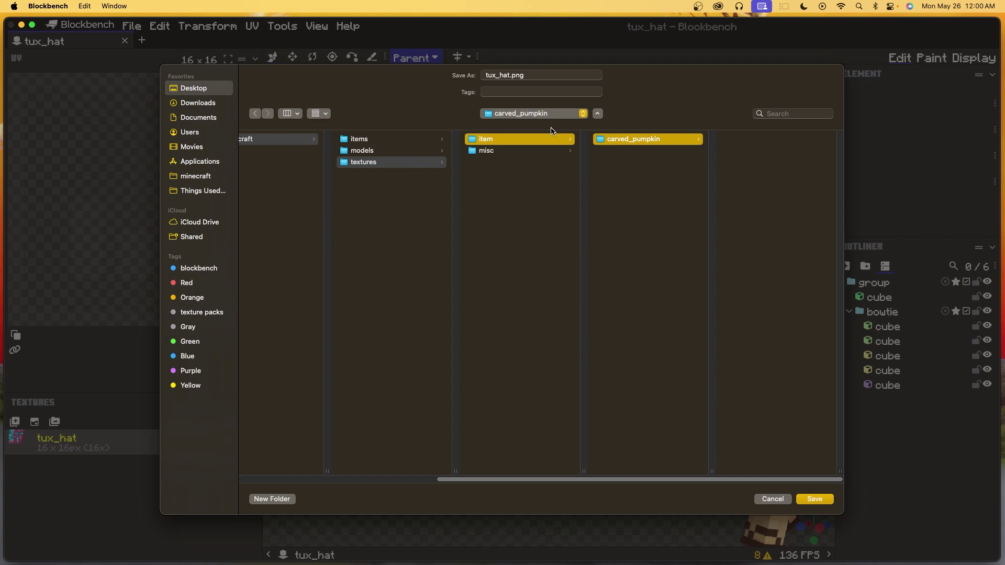
{"action": "left_click", "coordinate": [821, 501]}
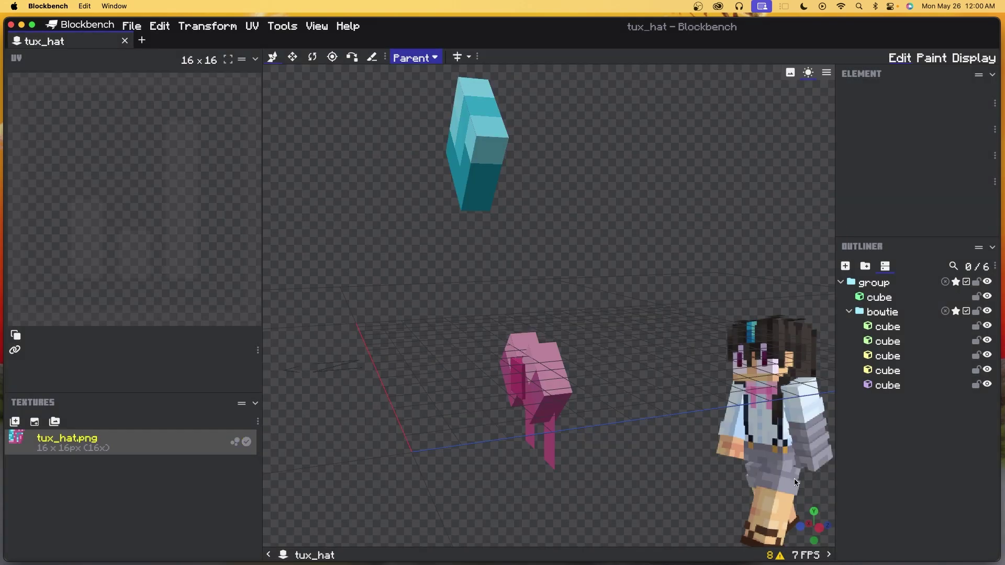
Export the block/item model as tux_hat.json into the template folder's assets/minecraft/models/item/carved_pumpkin.
{"action": "left_click", "coordinate": [129, 26]}
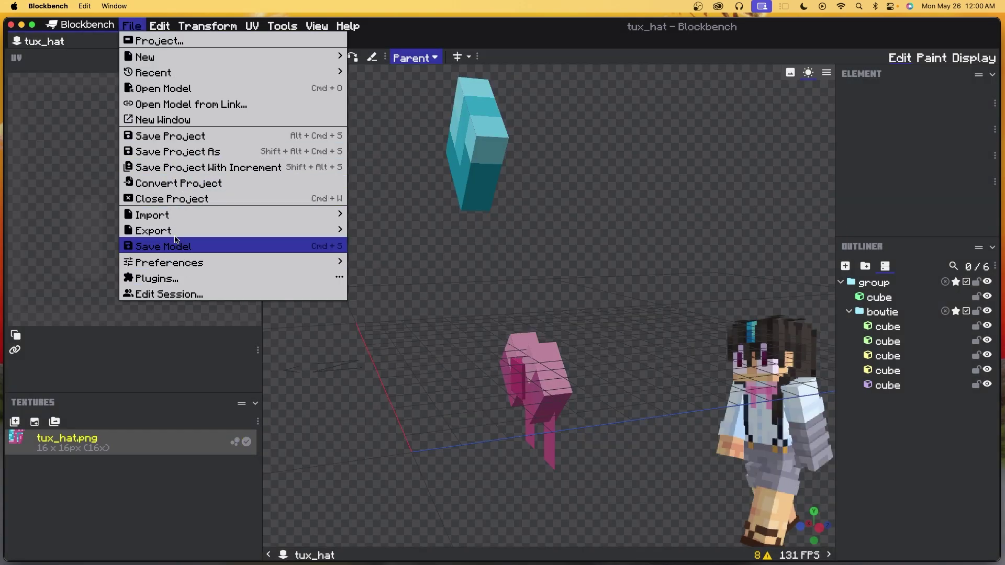
{"action": "mouse_move", "coordinate": [293, 231]}
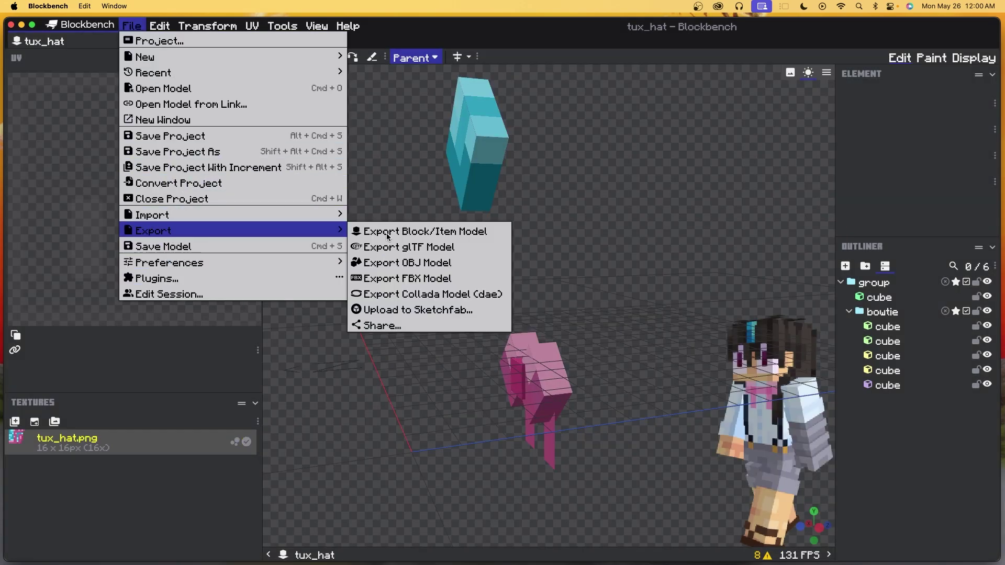
{"action": "left_click", "coordinate": [427, 231]}
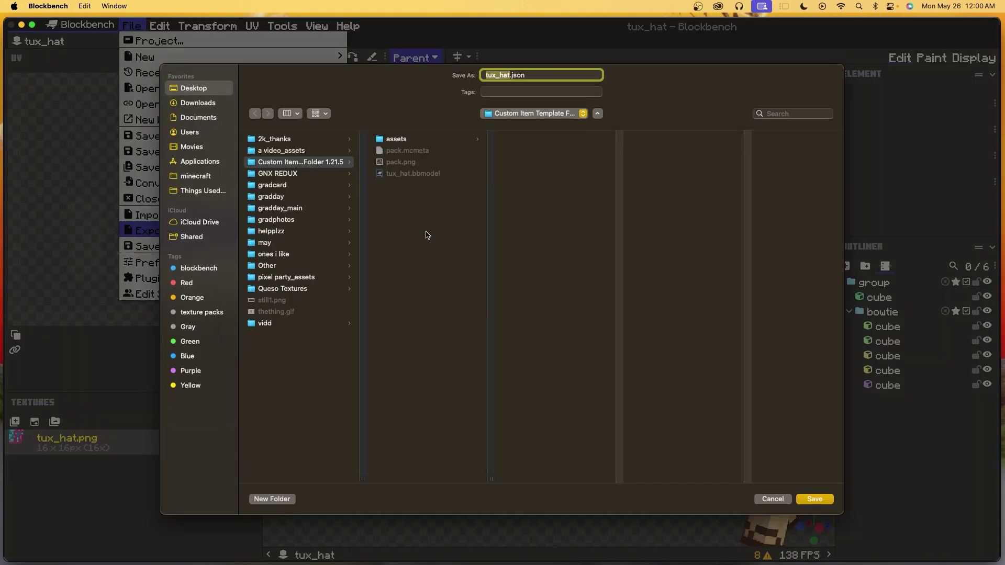
{"action": "left_click", "coordinate": [287, 164]}
{"action": "left_click", "coordinate": [463, 140]}
{"action": "left_click", "coordinate": [568, 141]}
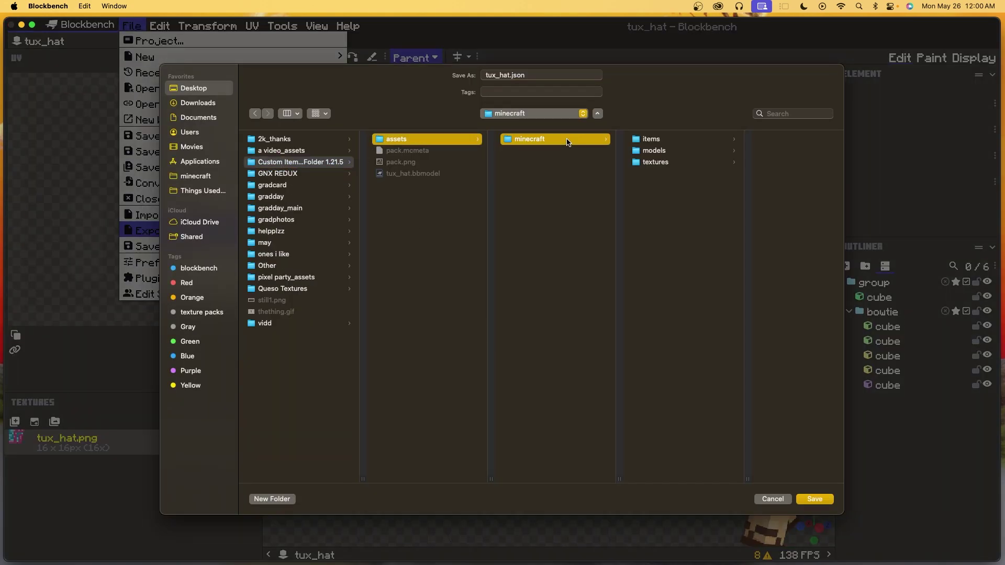
{"action": "left_click", "coordinate": [669, 152]}
{"action": "left_click", "coordinate": [758, 140]}
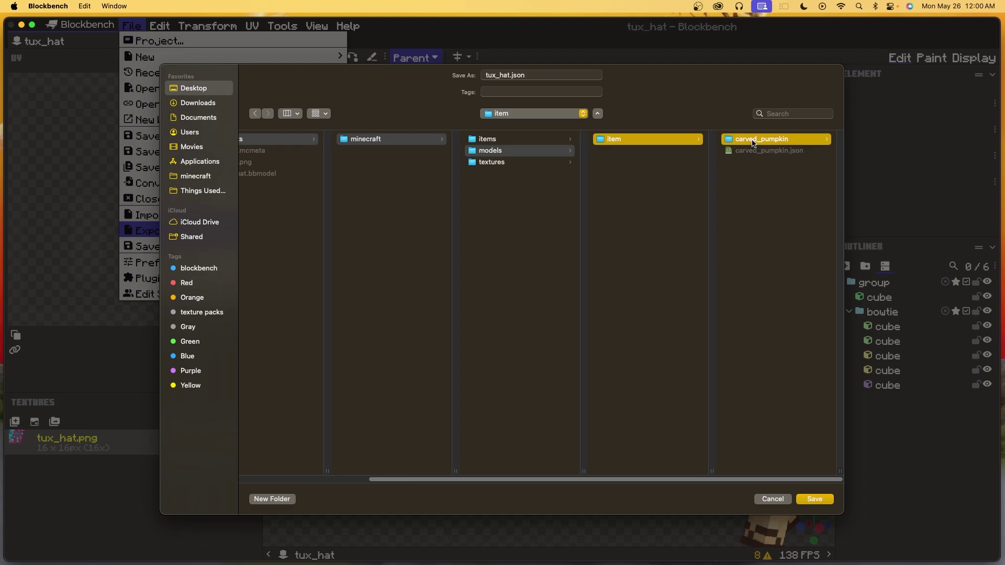
{"action": "left_click", "coordinate": [815, 499]}
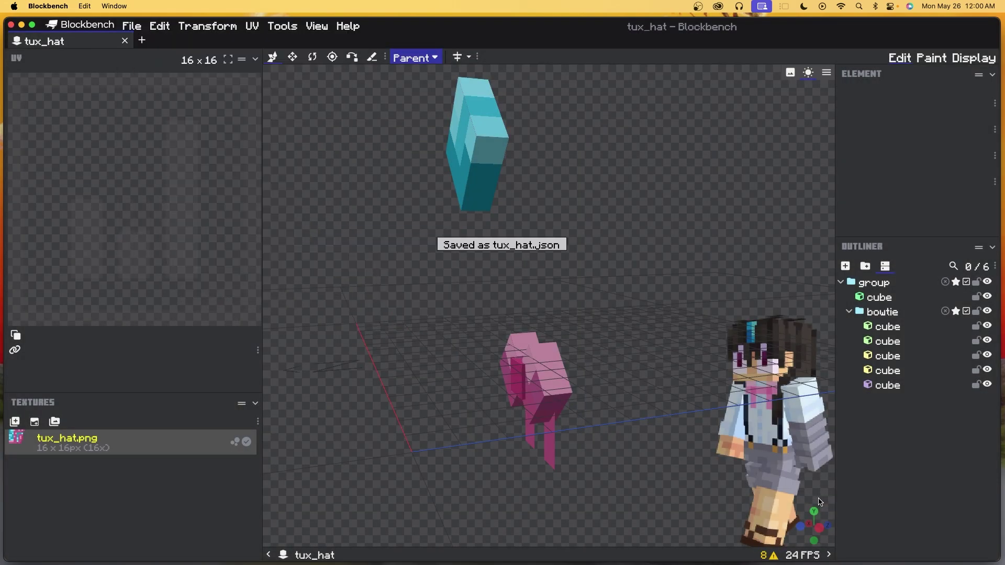
Close the Blockbench window, switch to Finder and open the pack's assets/minecraft folder.
{"action": "left_click", "coordinate": [11, 24]}
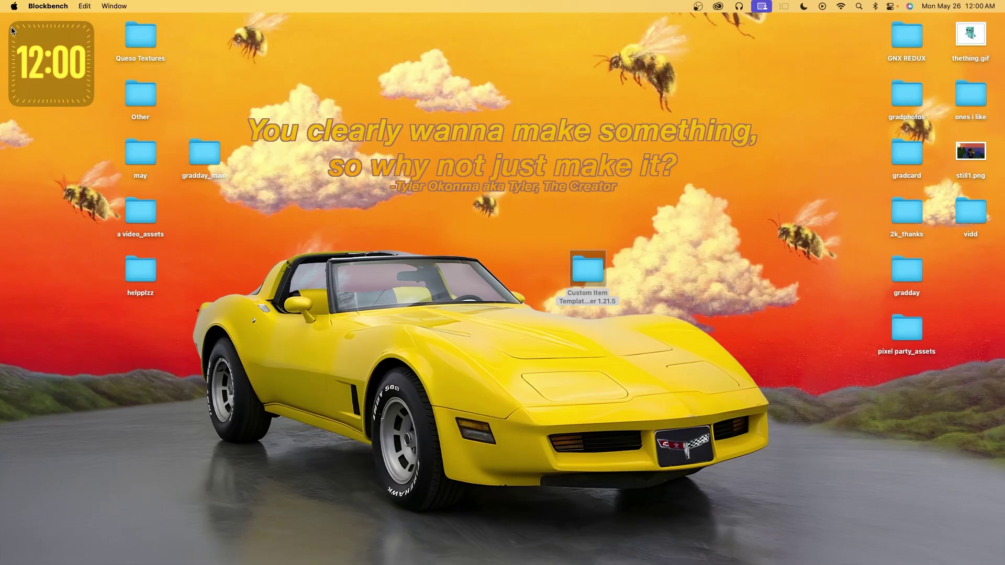
{"action": "left_click", "coordinate": [757, 534]}
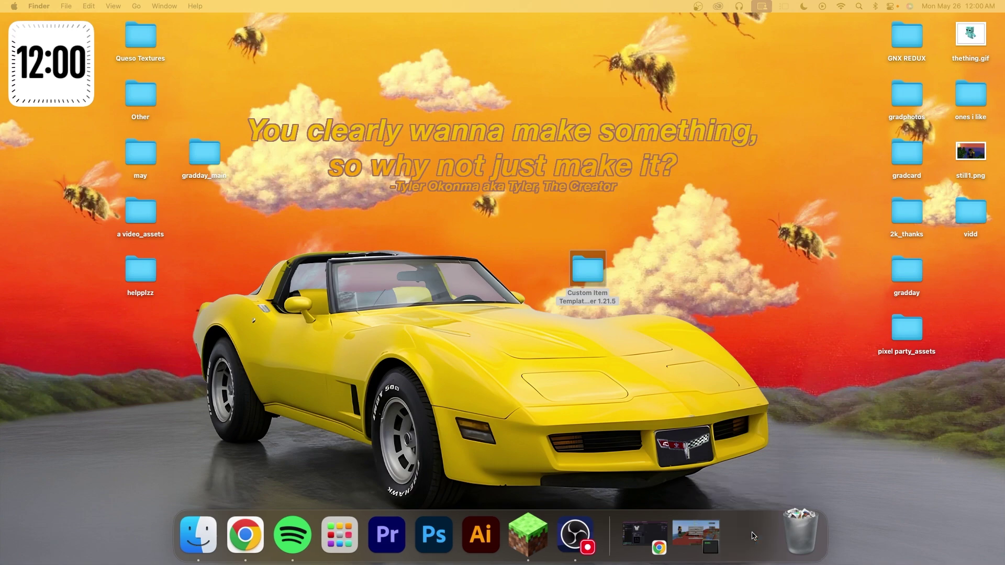
{"action": "double_click", "coordinate": [266, 118]}
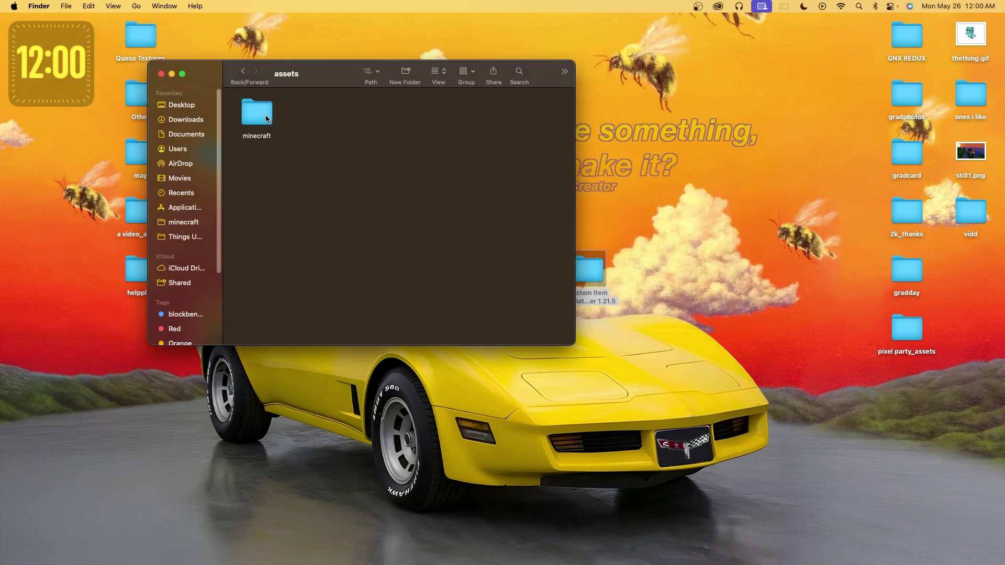
{"action": "double_click", "coordinate": [266, 118]}
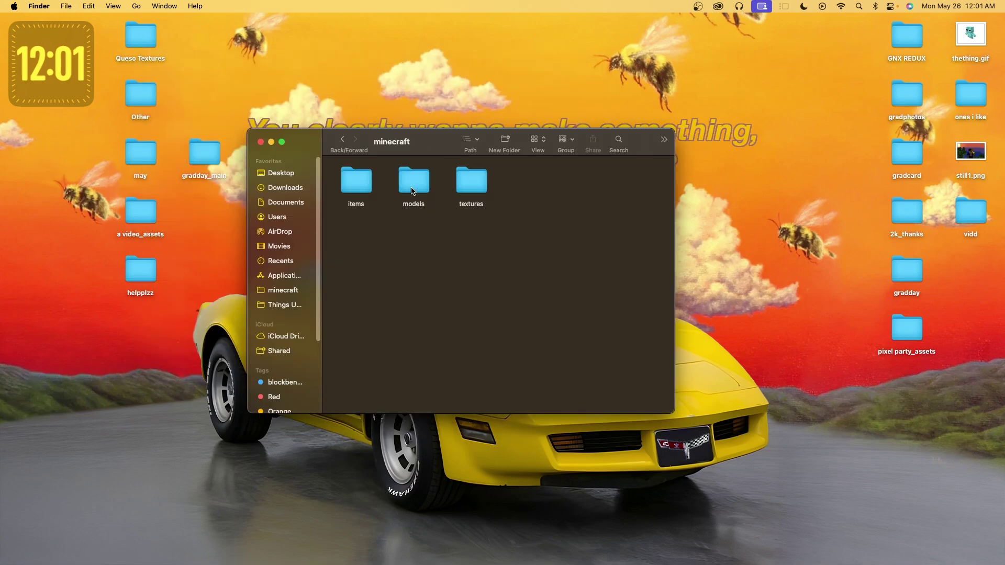
Review carved_pumpkin.json in the models/item folder, close the file and go back out of the folder.
{"action": "double_click", "coordinate": [413, 184]}
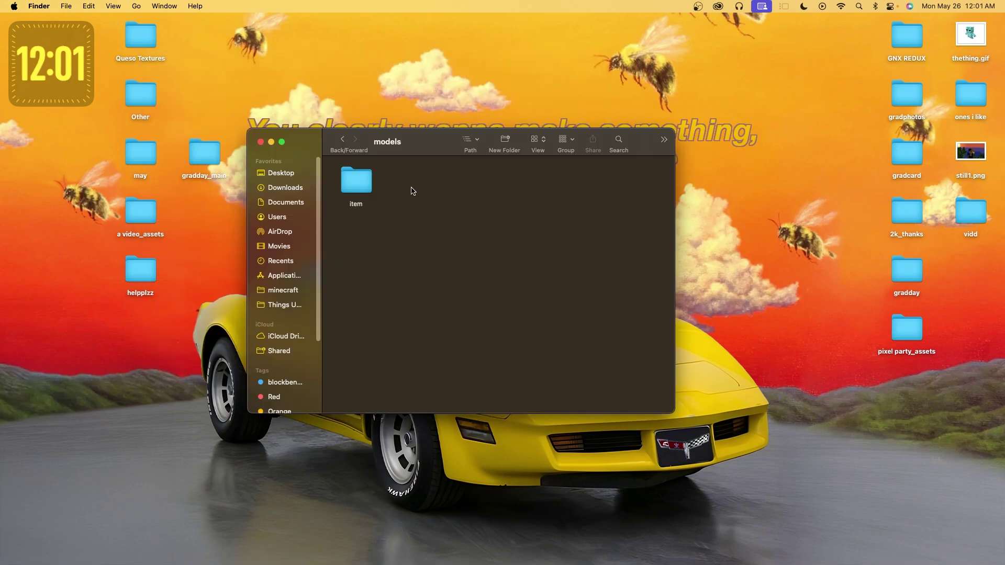
{"action": "double_click", "coordinate": [348, 171]}
{"action": "double_click", "coordinate": [413, 181]}
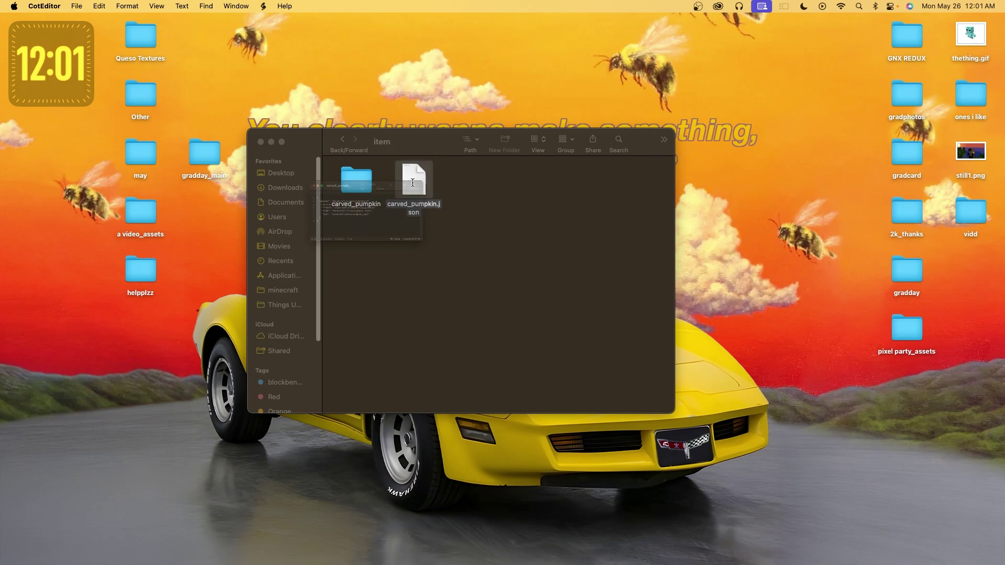
{"action": "left_click_drag", "start_coordinate": [335, 145], "coordinate": [675, 135]}
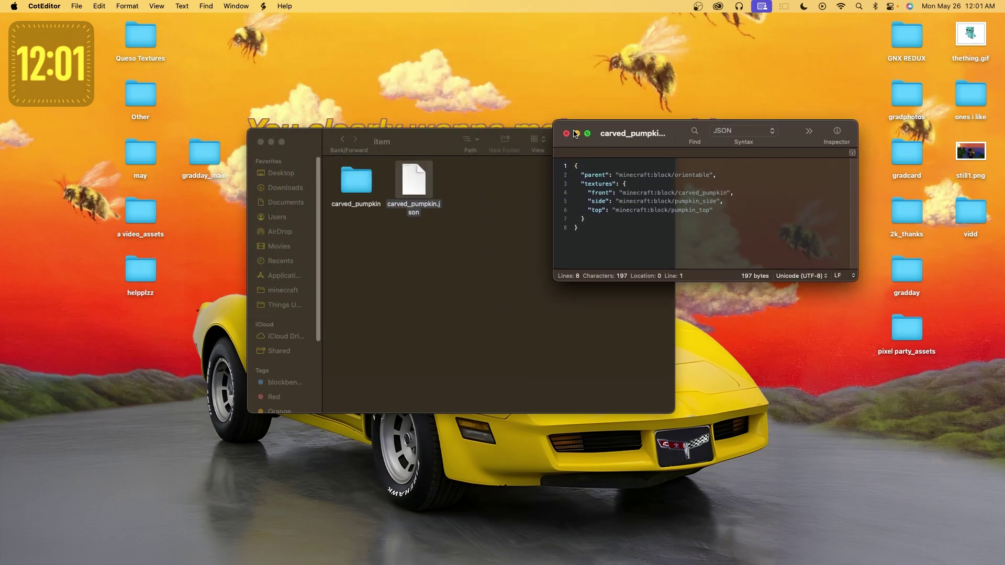
{"action": "left_click", "coordinate": [567, 134]}
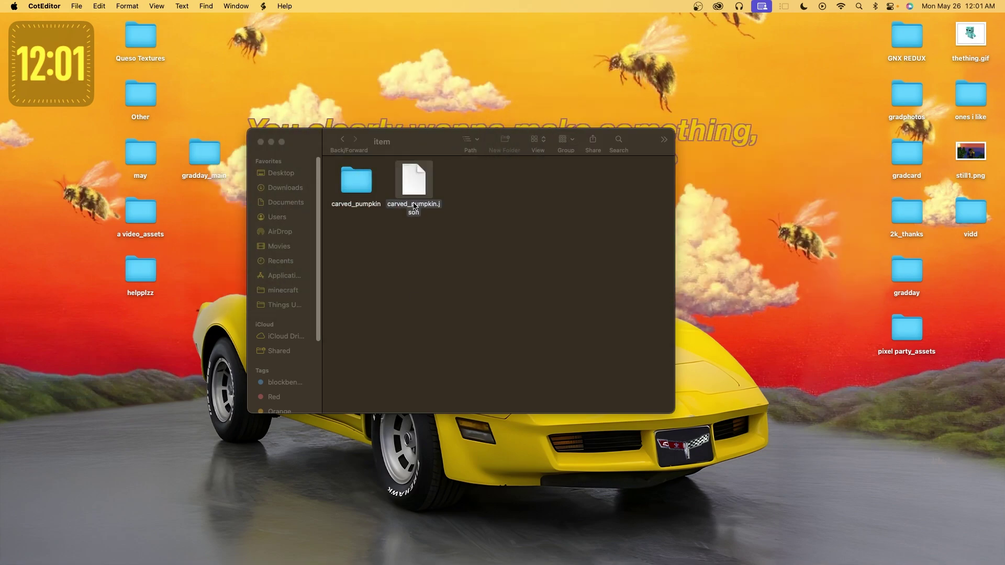
{"action": "left_click", "coordinate": [343, 146]}
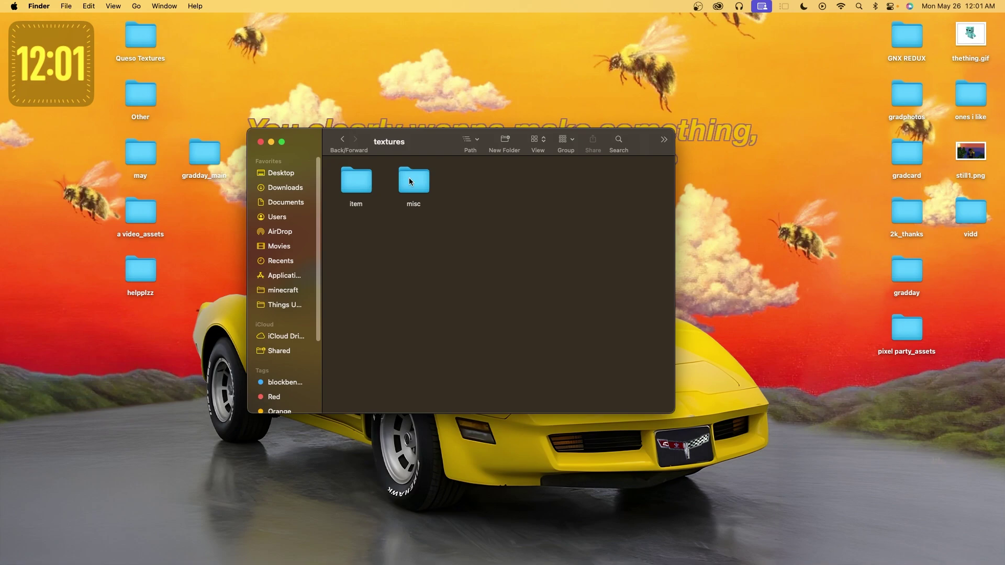
View pumpkinblur.png in the textures/misc folder, close the image and go back to the pack's minecraft folder.
{"action": "double_click", "coordinate": [409, 181]}
{"action": "double_click", "coordinate": [361, 181]}
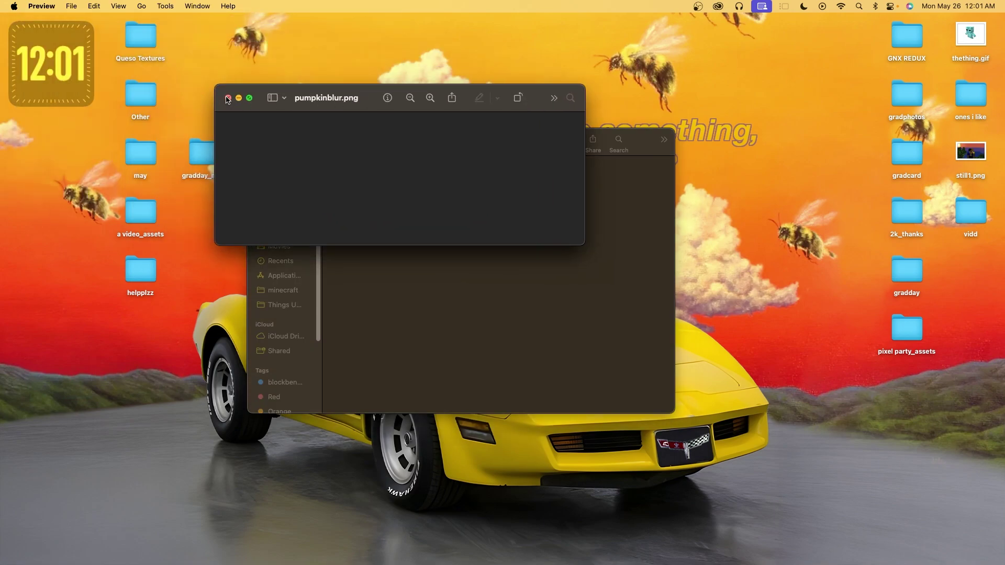
{"action": "left_click", "coordinate": [227, 99]}
{"action": "left_click", "coordinate": [340, 141]}
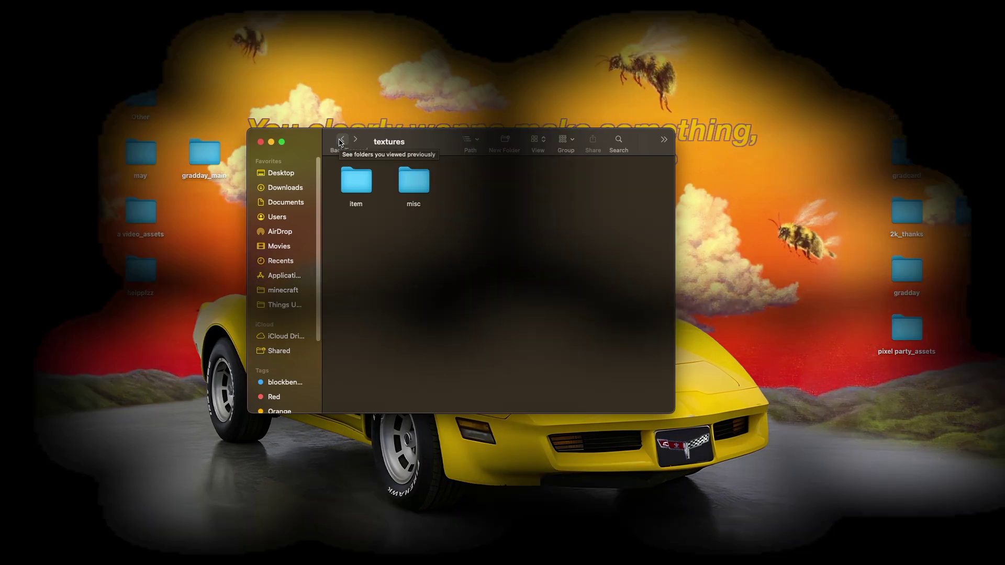
{"action": "left_click", "coordinate": [340, 141]}
Open tux_hat.json from models/item/carved_pumpkin, enlarge its window to examine the texture paths, and quit the text editor.
{"action": "double_click", "coordinate": [414, 181]}
{"action": "double_click", "coordinate": [356, 181]}
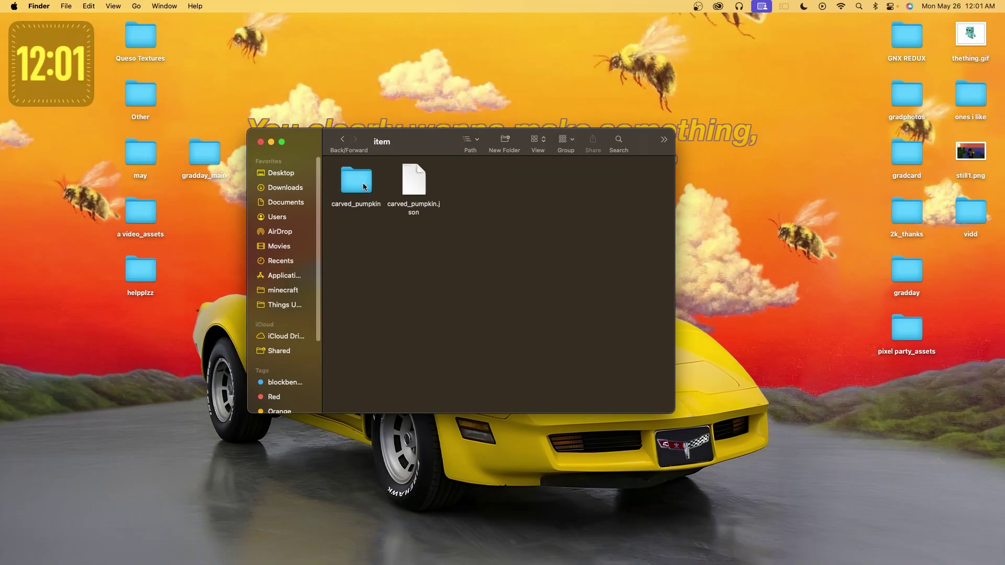
{"action": "double_click", "coordinate": [352, 184]}
{"action": "double_click", "coordinate": [356, 181]}
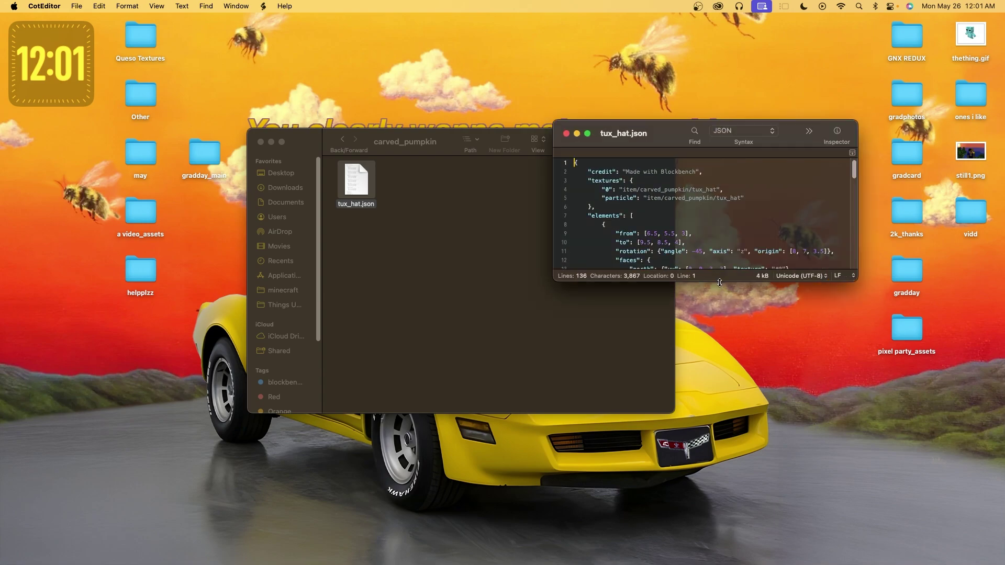
{"action": "left_click_drag", "start_coordinate": [720, 282], "coordinate": [720, 414]}
{"action": "left_click_drag", "start_coordinate": [659, 137], "coordinate": [755, 106]}
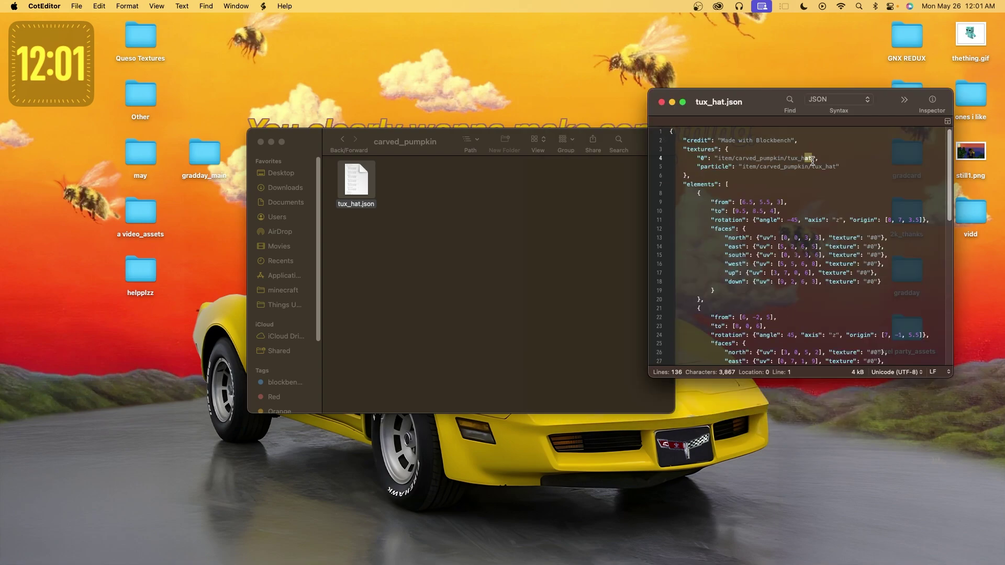
{"action": "key", "text": "super+q"}
Go back to the pack's minecraft folder and open textures/item/carved_pumpkin to check for the saved hat texture.
{"action": "left_click", "coordinate": [343, 140]}
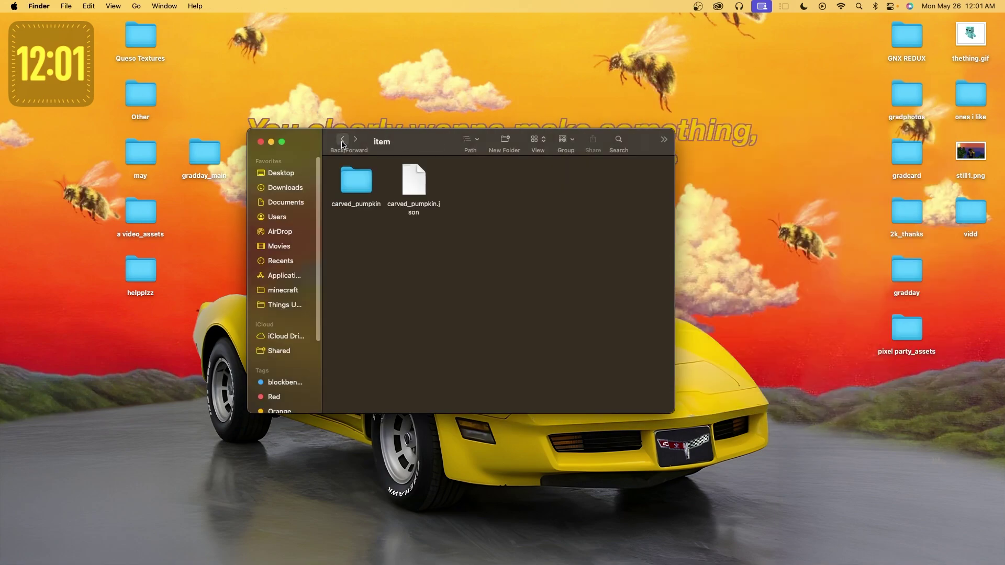
{"action": "left_click", "coordinate": [342, 142]}
{"action": "left_click", "coordinate": [362, 174]}
{"action": "left_click", "coordinate": [343, 140]}
{"action": "left_click", "coordinate": [469, 179]}
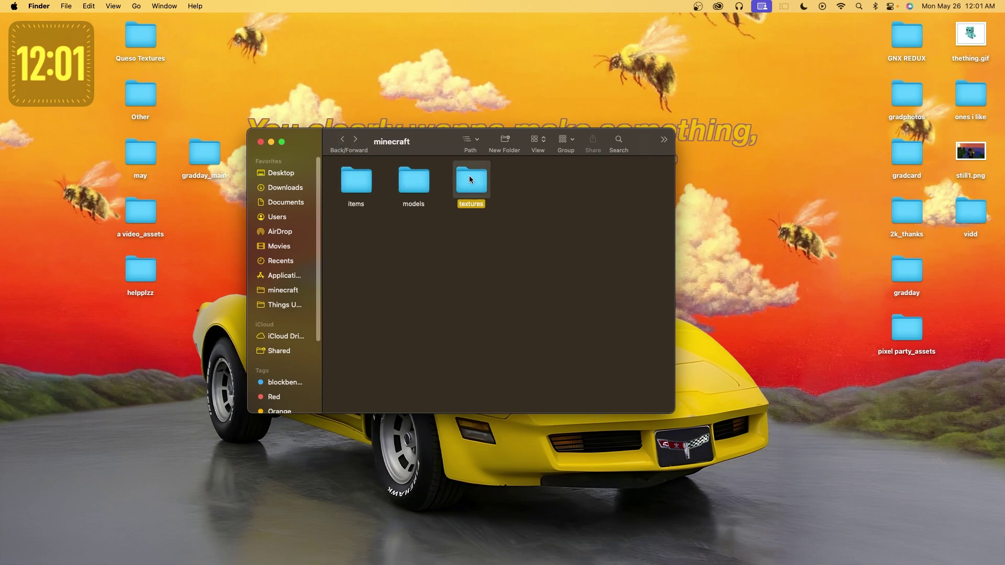
{"action": "double_click", "coordinate": [469, 179]}
{"action": "double_click", "coordinate": [350, 181]}
{"action": "double_click", "coordinate": [353, 178]}
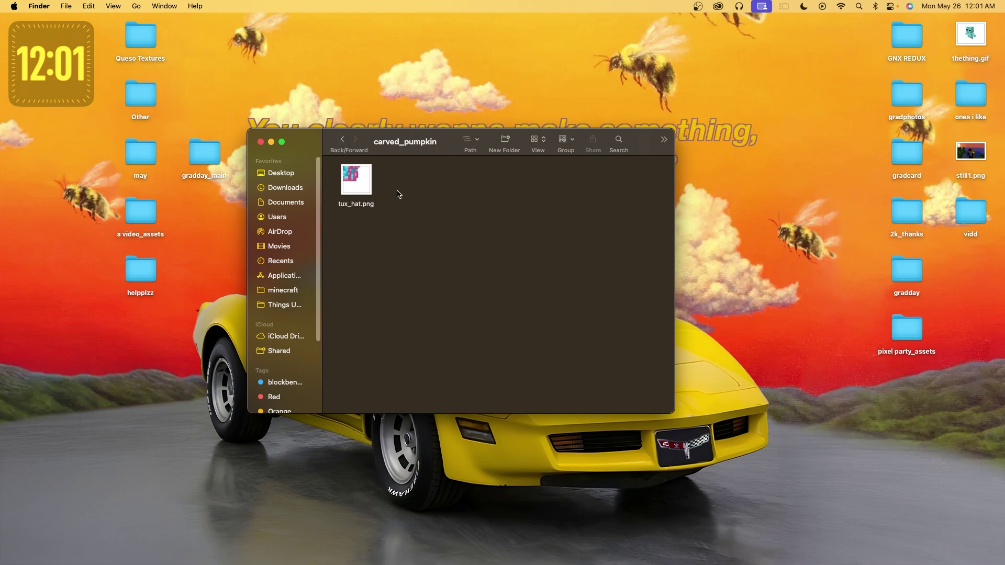